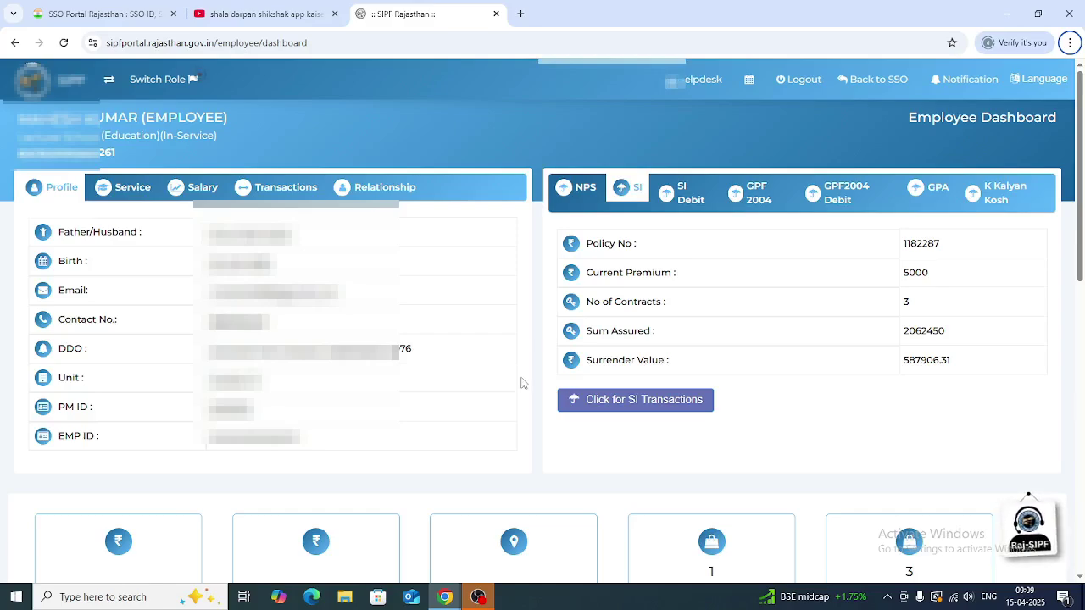
# Step: Switch to the Rajasthan Single Sign On window and launch the State Insurance & Provident Fund (New) application
pyautogui.moveTo(444, 600)
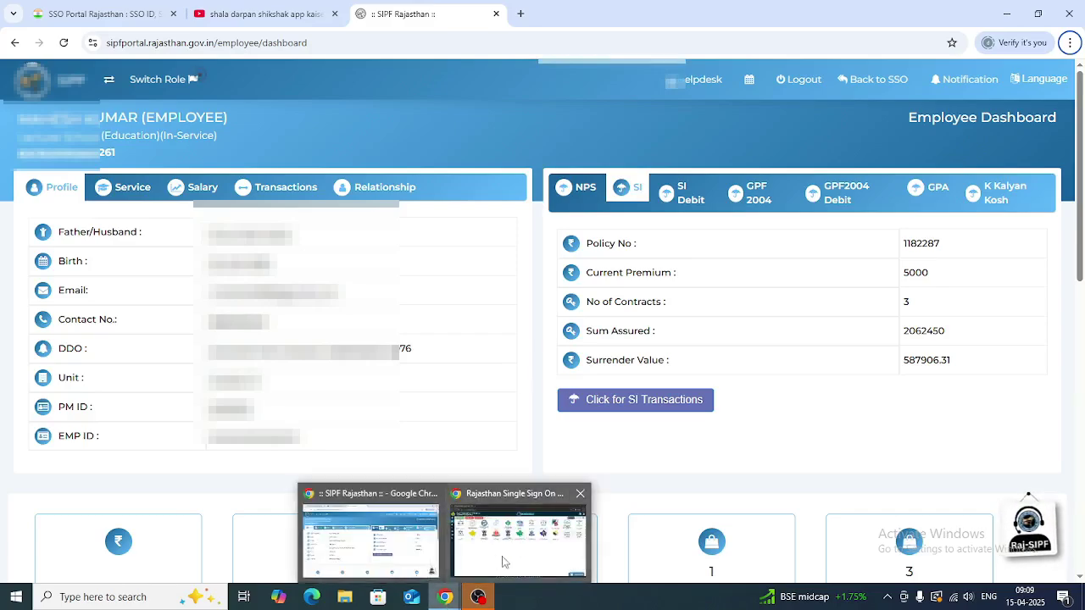
pyautogui.click(497, 566)
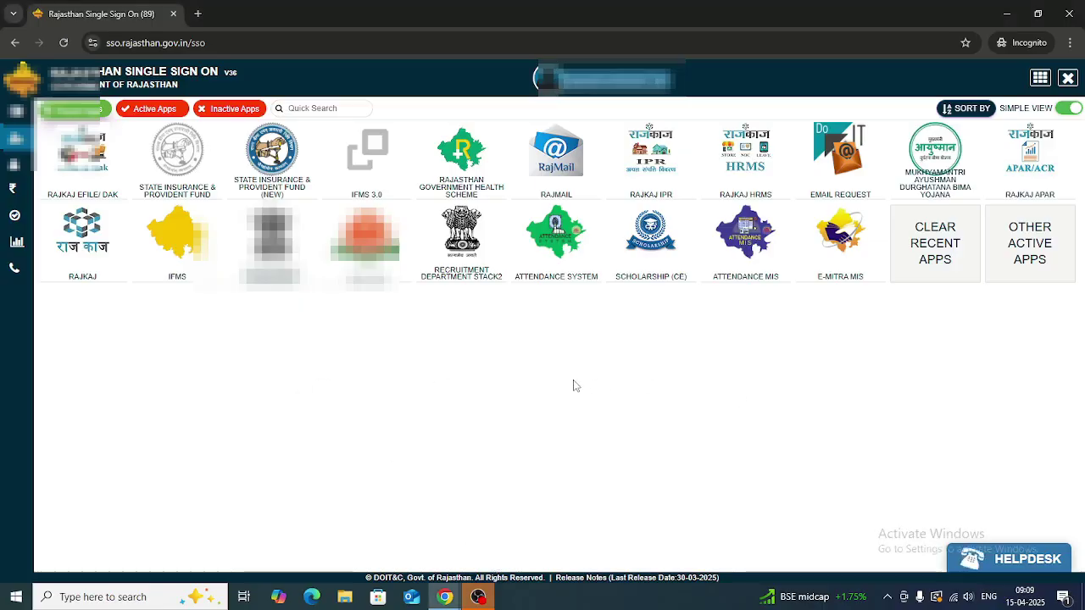
pyautogui.click(274, 174)
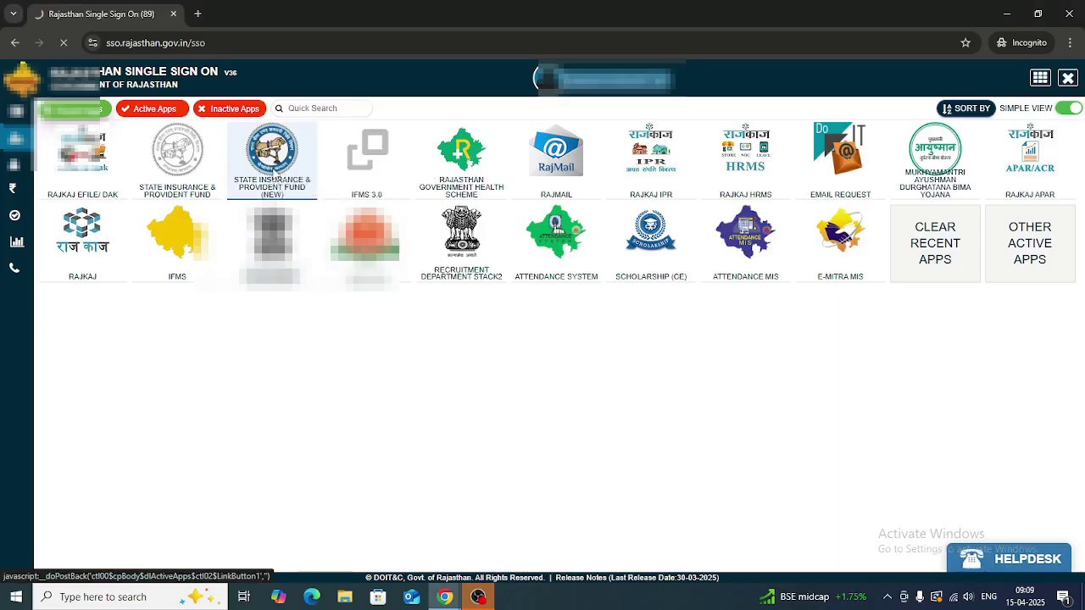
# Step: Return to the SIPF employee dashboard window and switch the role from Employee to DDO
pyautogui.moveTo(445, 597)
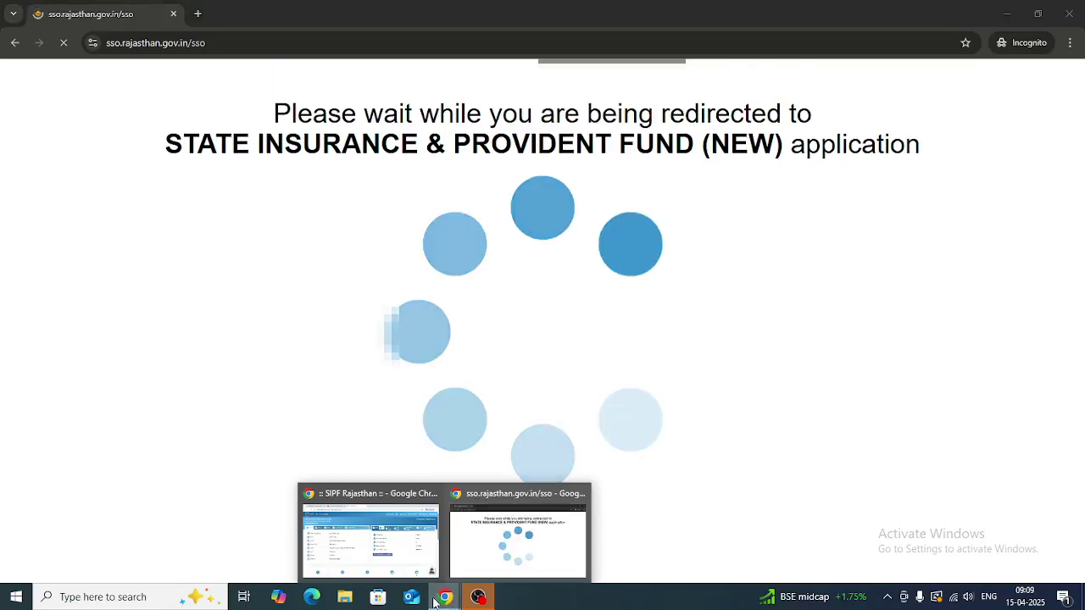
pyautogui.click(360, 557)
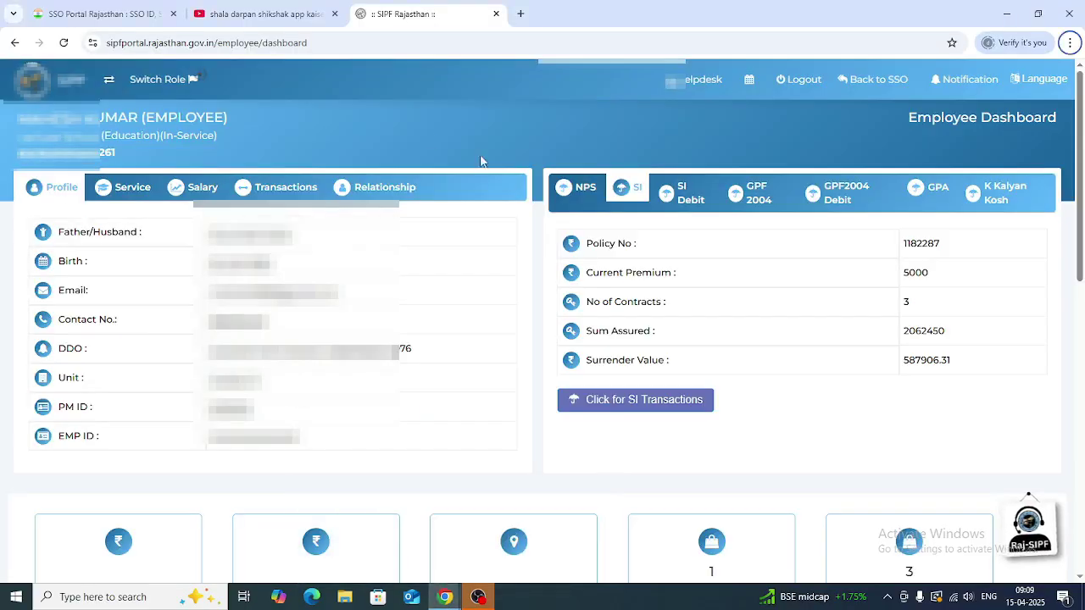
pyautogui.click(194, 81)
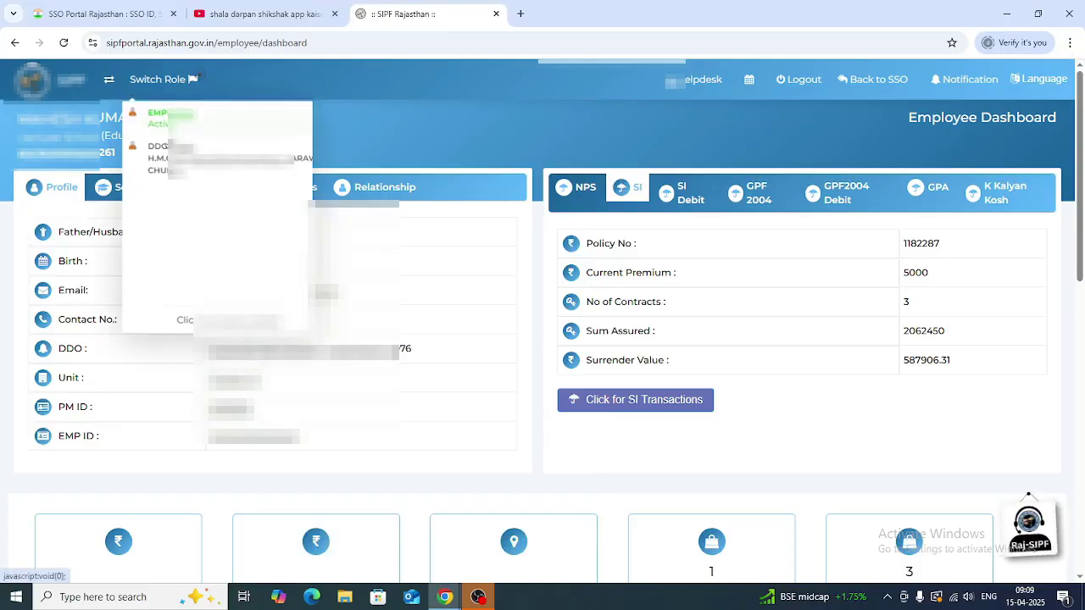
pyautogui.click(165, 158)
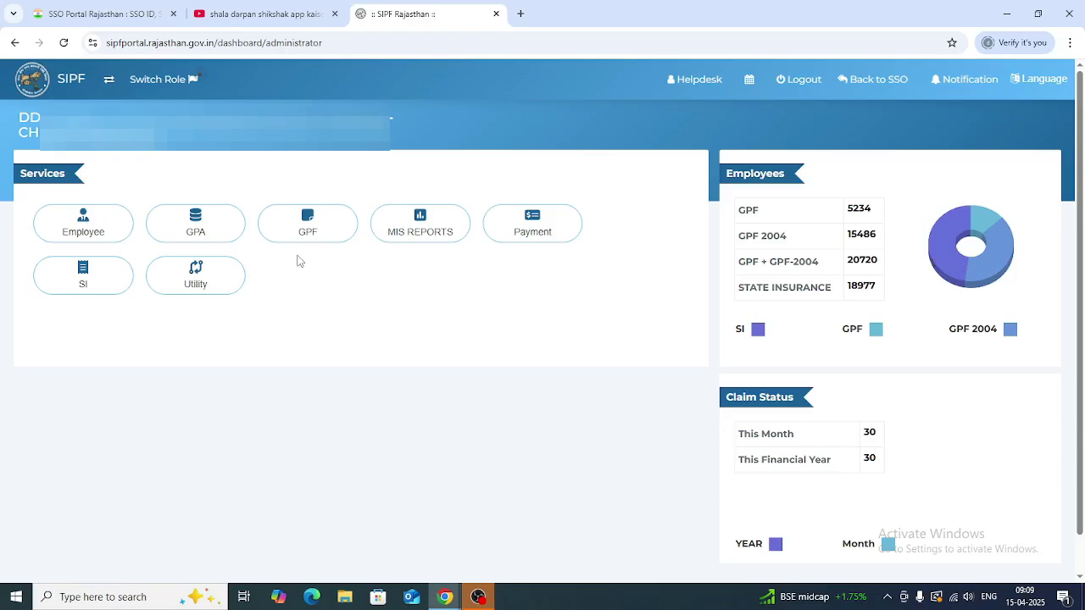
# Step: Open the employee Basic Info Update service and search for the employee by entering the employee ID
pyautogui.click(85, 224)
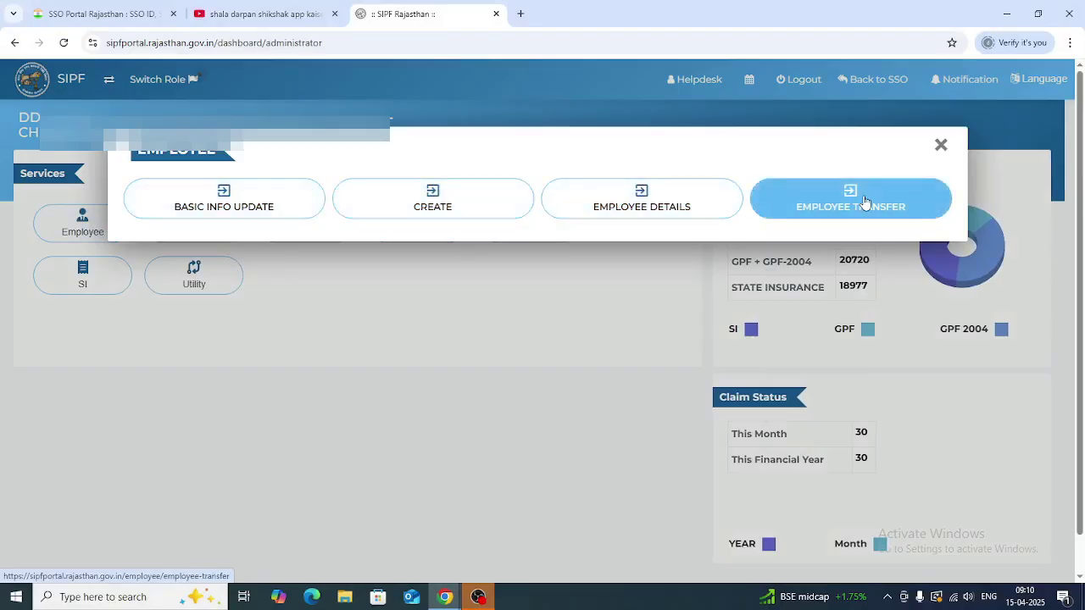
pyautogui.click(225, 199)
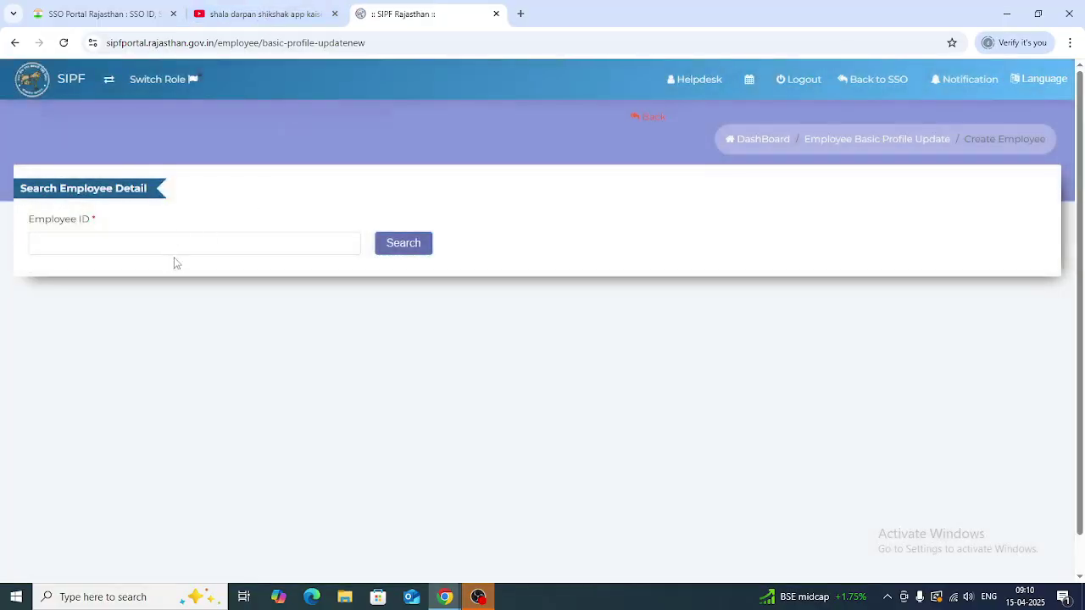
pyautogui.click(176, 242)
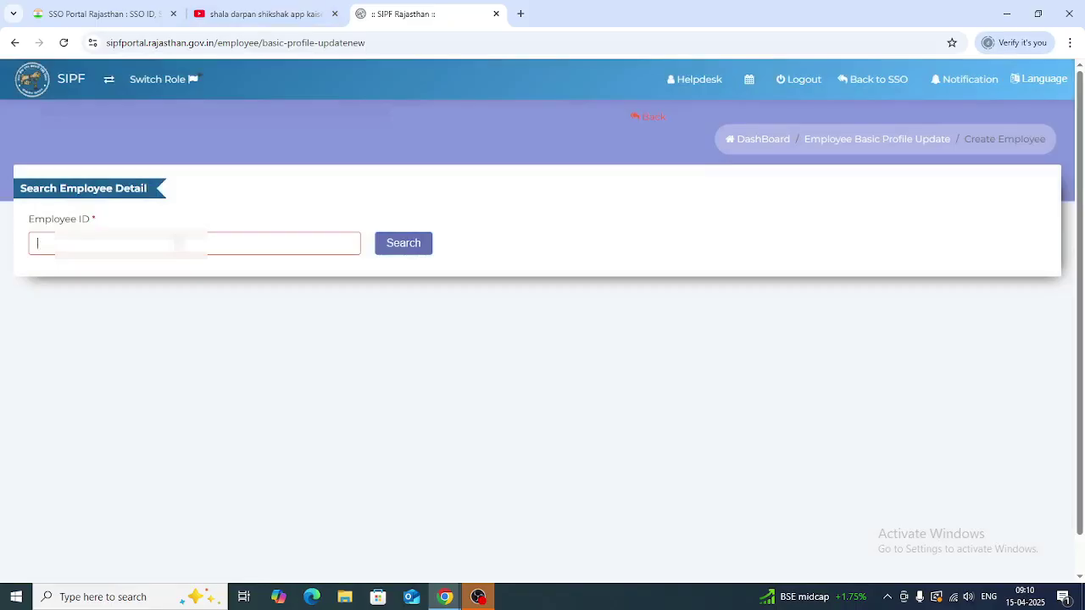
pyautogui.hotkey('ctrl', 'v')
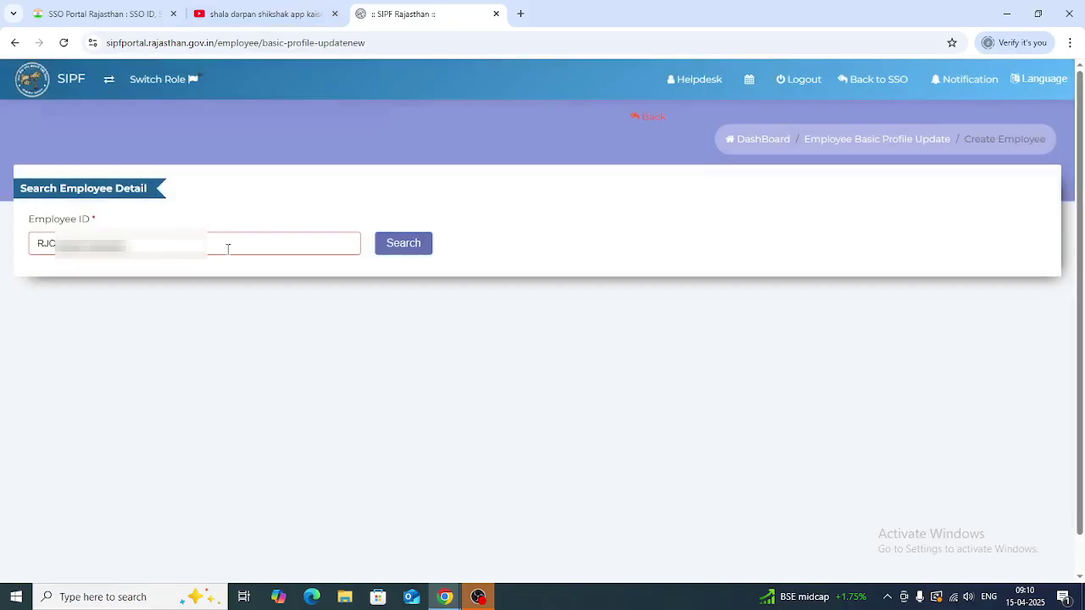
pyautogui.click(392, 245)
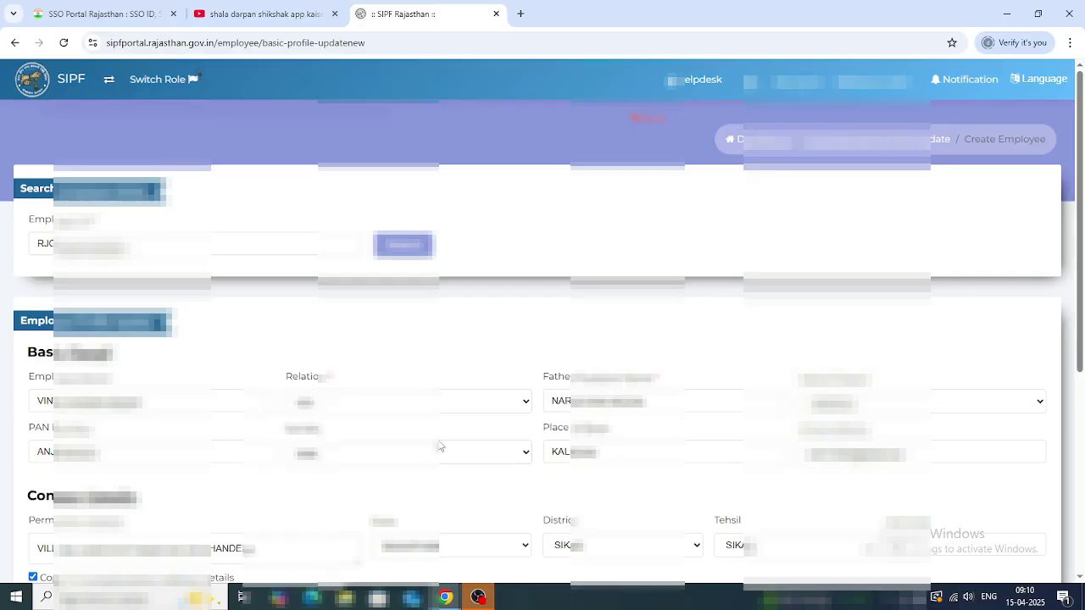
pyautogui.scroll(-4, 440, 447)
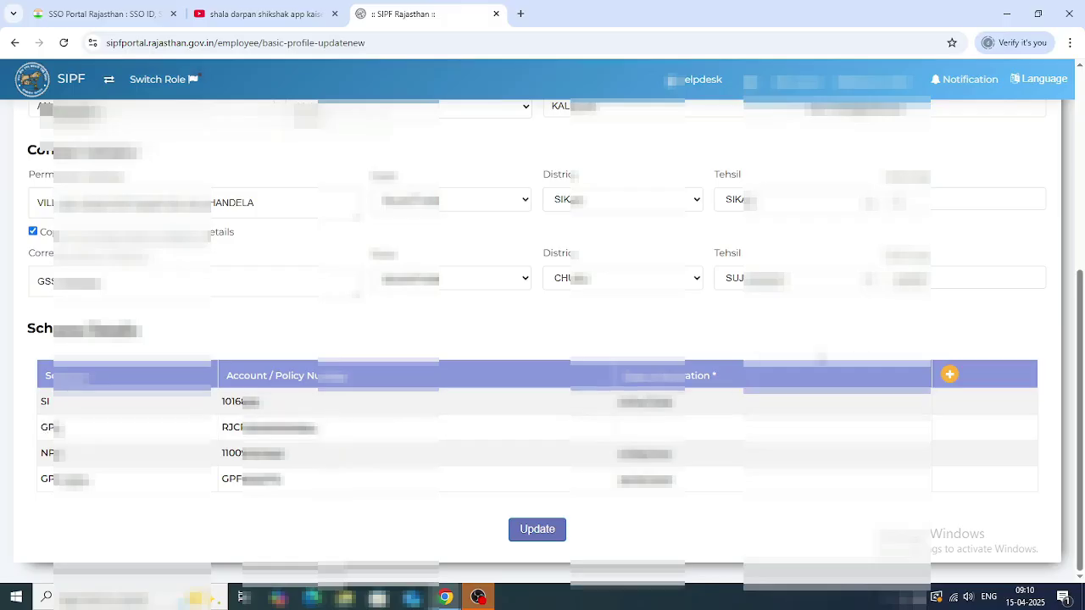
pyautogui.click(949, 376)
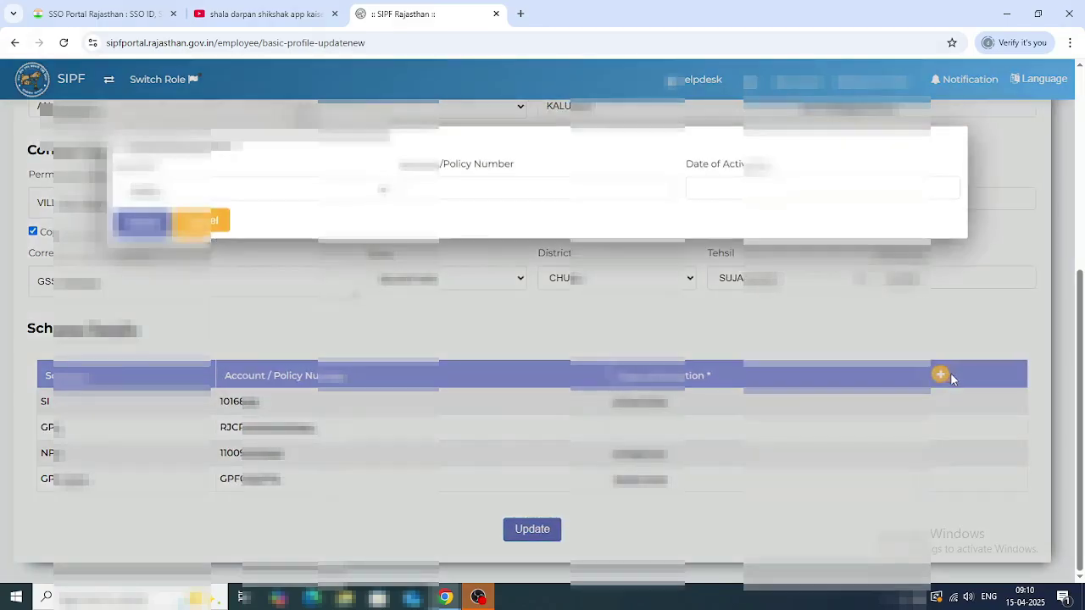
pyautogui.click(345, 200)
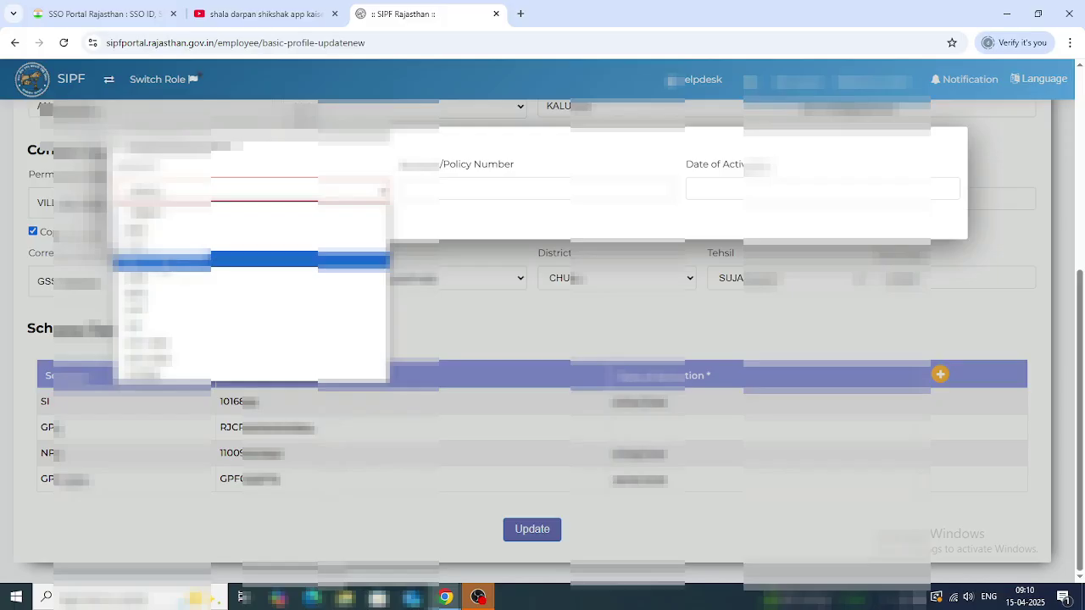
pyautogui.click(253, 255)
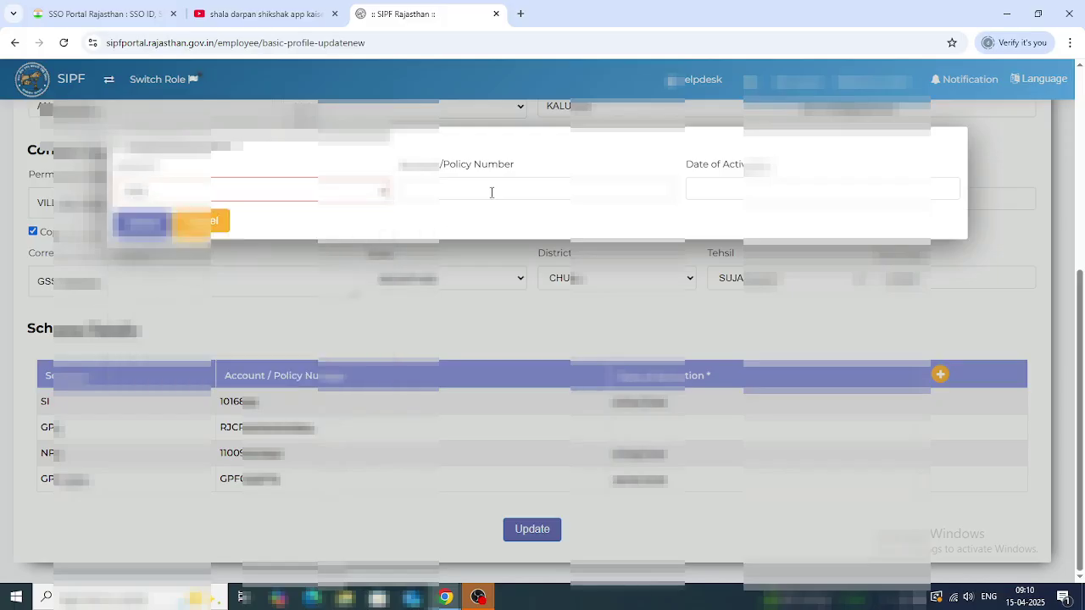
pyautogui.click(217, 224)
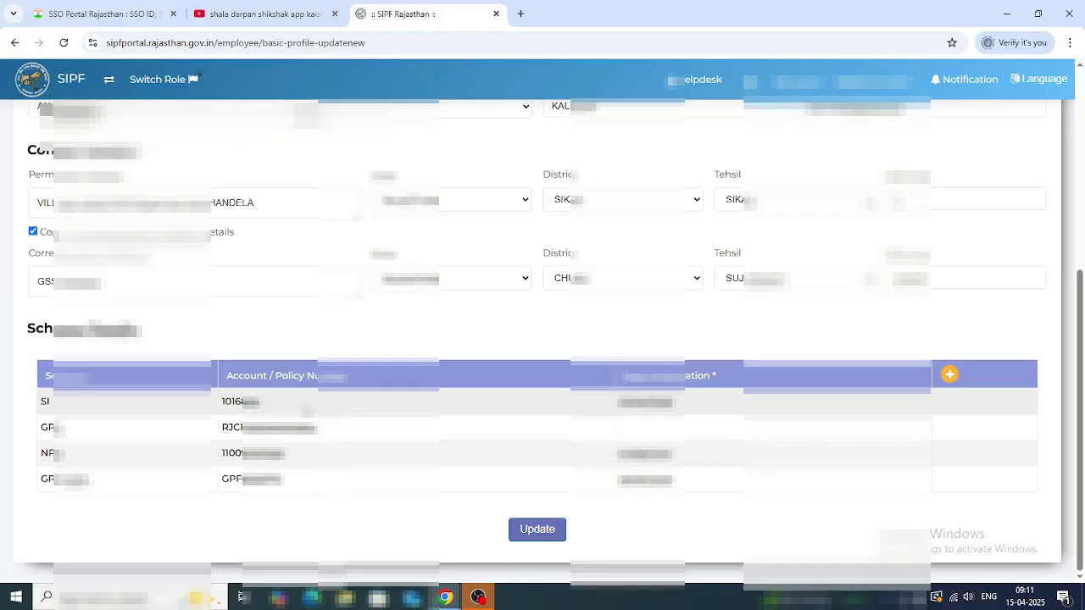
# Step: Try to submit the employee's basic profile update and return to the dashboard
pyautogui.click(537, 529)
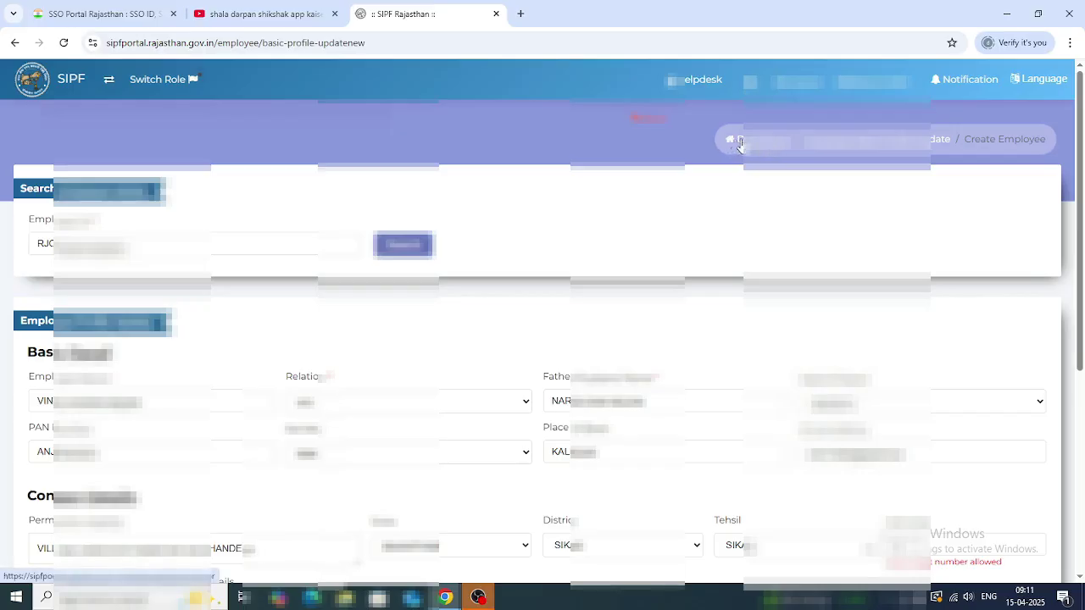
pyautogui.click(734, 140)
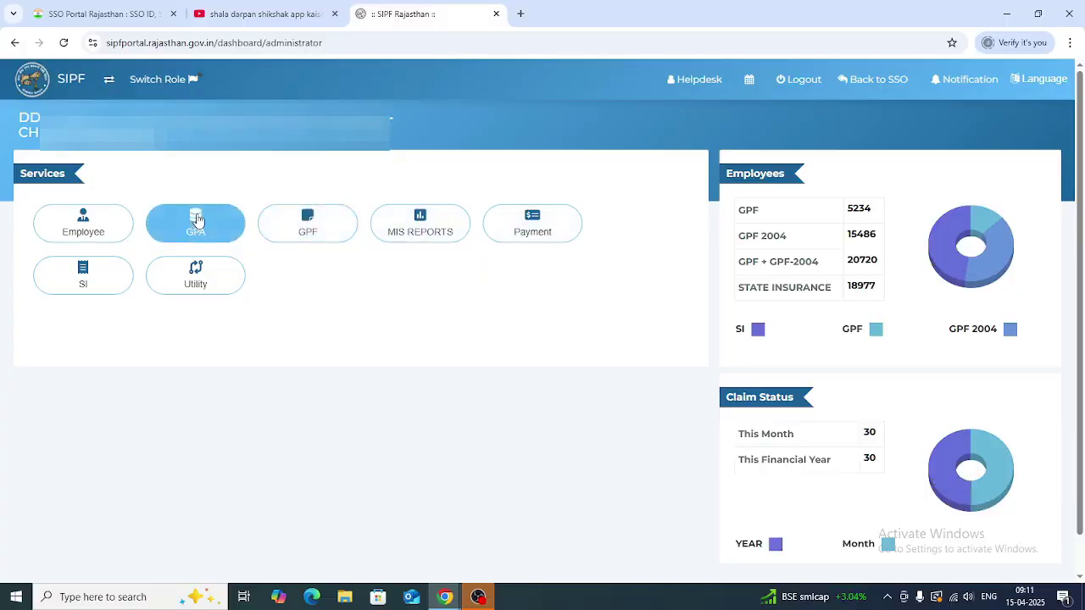
# Step: Open the Employee Transfer service and search for the employee by entering the employee ID
pyautogui.click(81, 221)
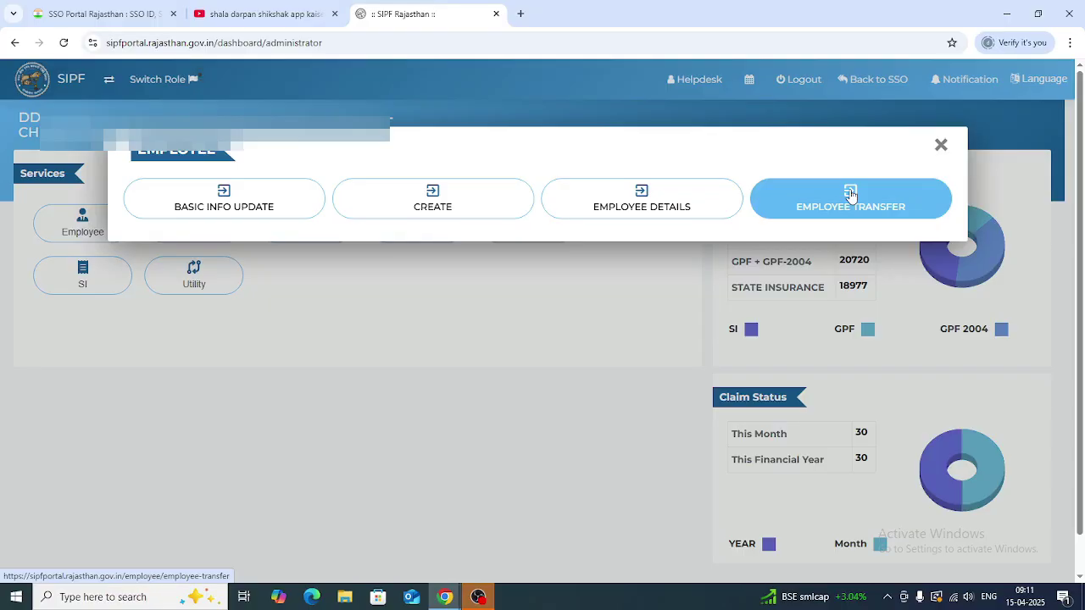
pyautogui.click(851, 195)
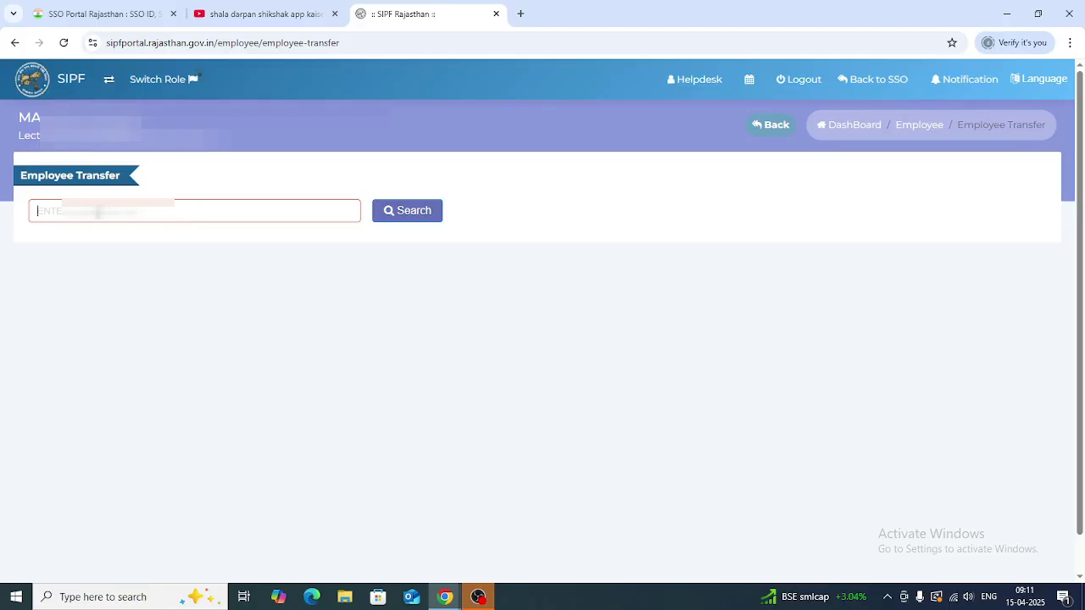
pyautogui.hotkey('ctrl', 'v')
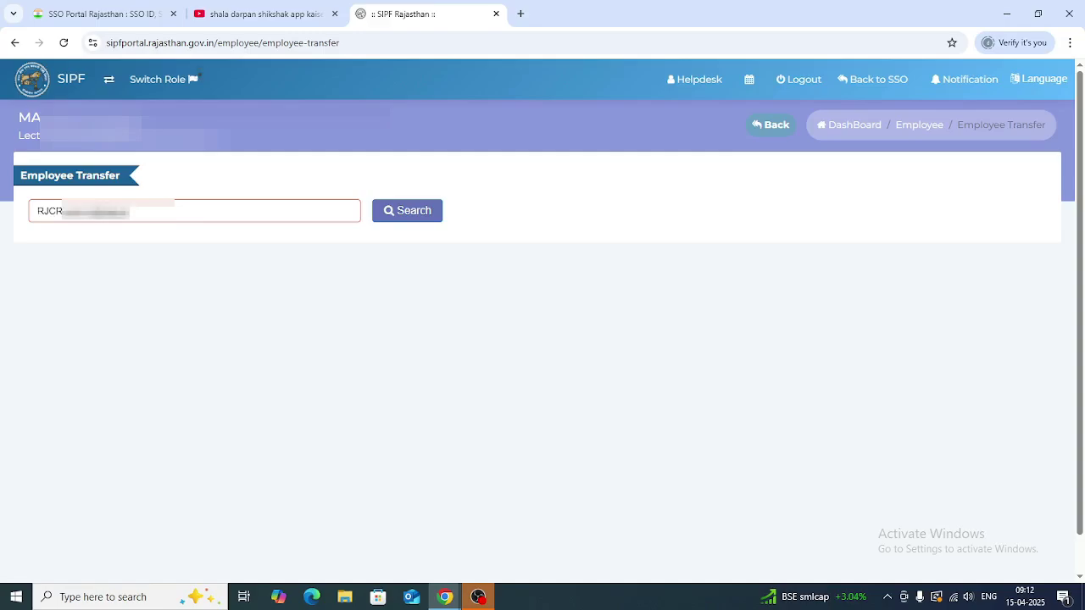
pyautogui.click(415, 212)
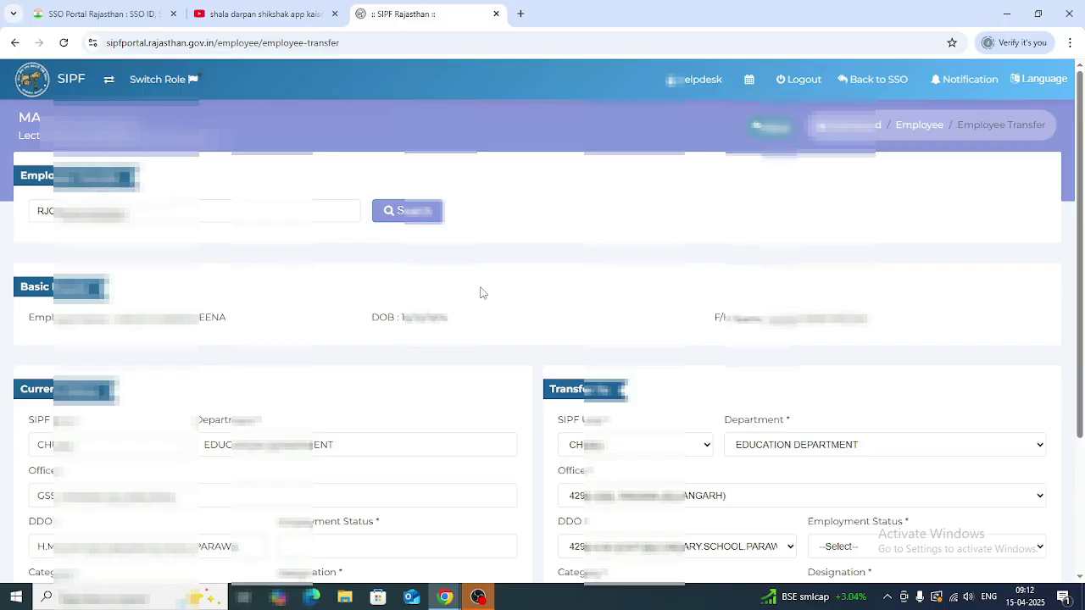
# Step: Wait out the unresponsive page and examine the transfer section's employment status, category, office and DDO options
pyautogui.scroll(-2, 480, 293)
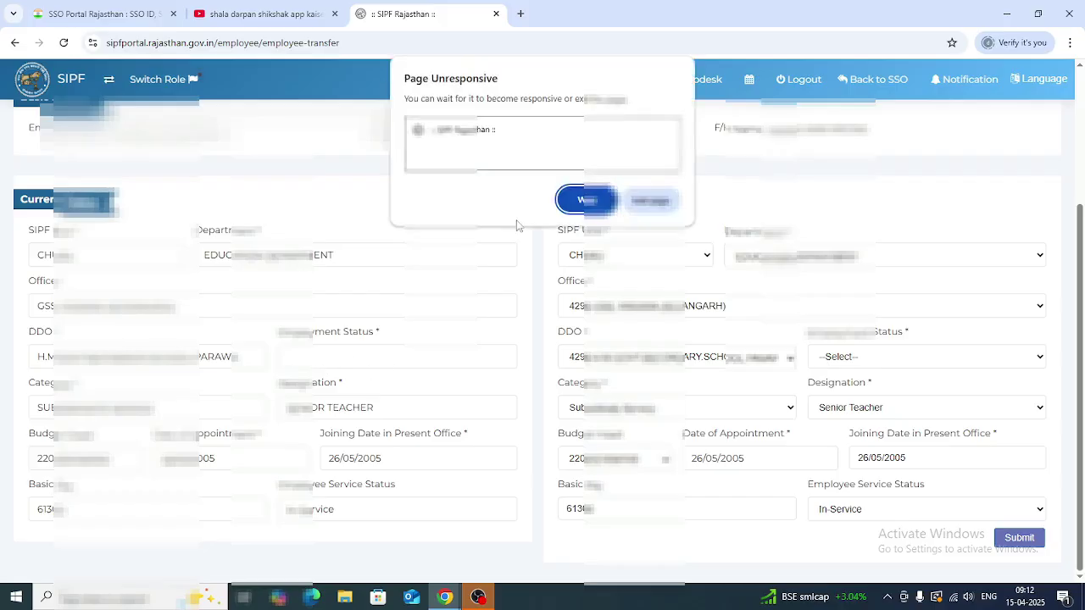
pyautogui.click(588, 204)
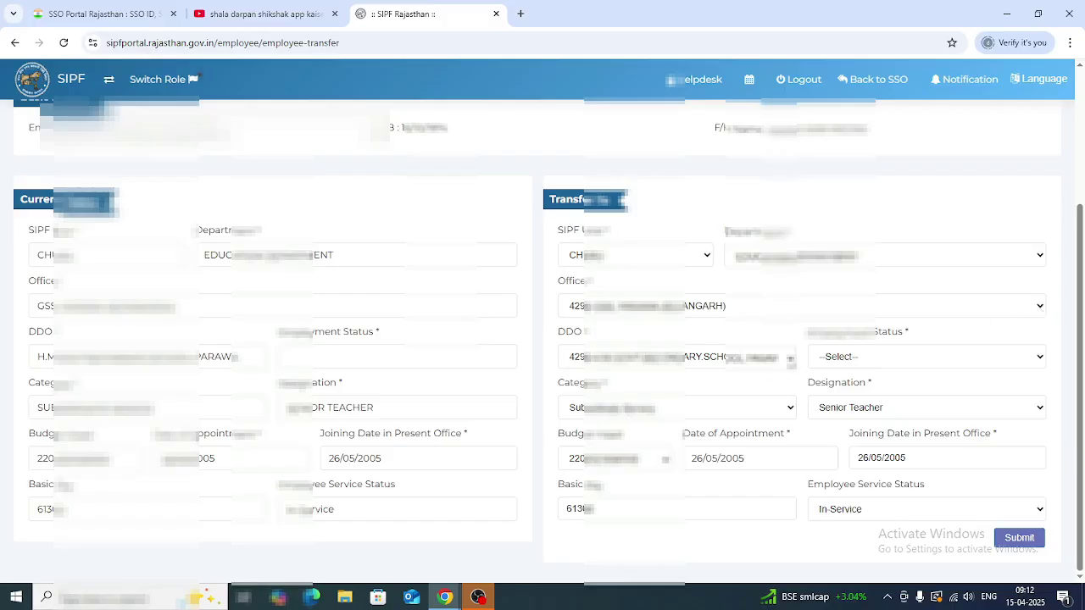
pyautogui.click(1041, 360)
pyautogui.click(1041, 359)
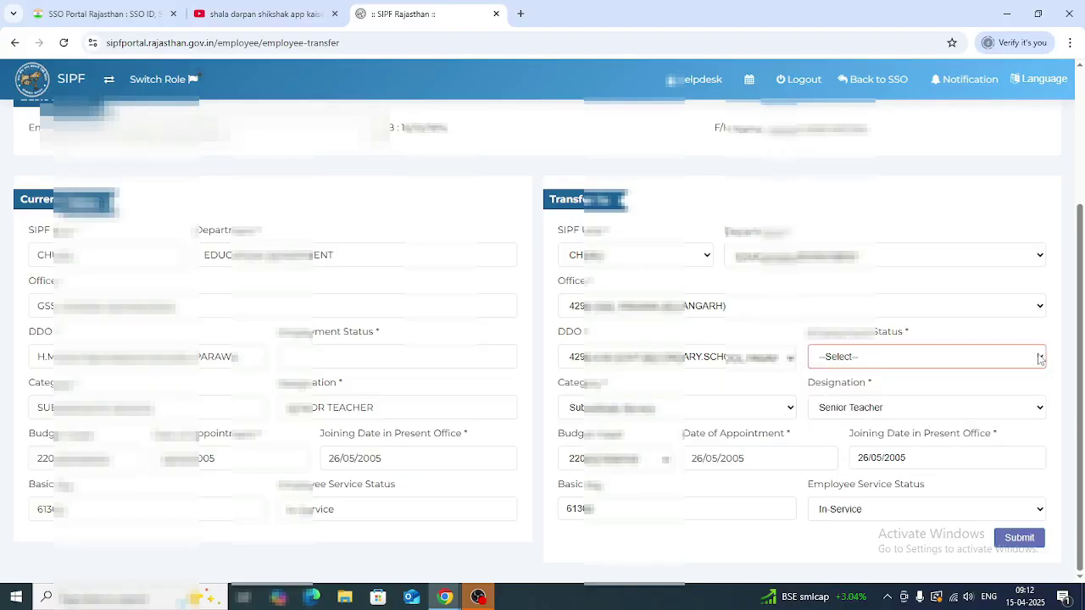
pyautogui.click(794, 408)
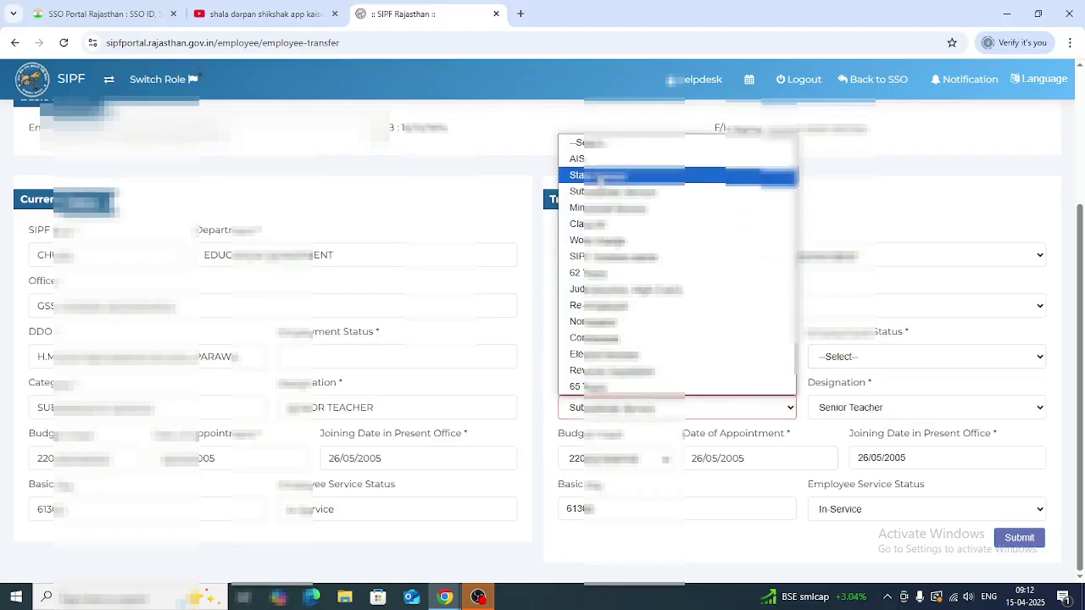
pyautogui.click(895, 185)
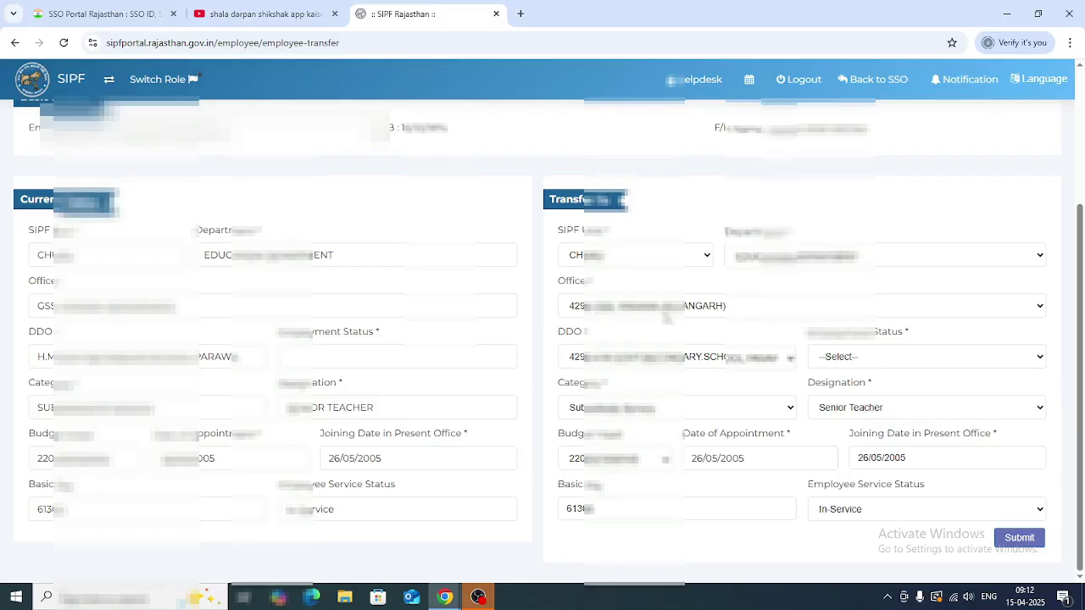
pyautogui.click(1041, 307)
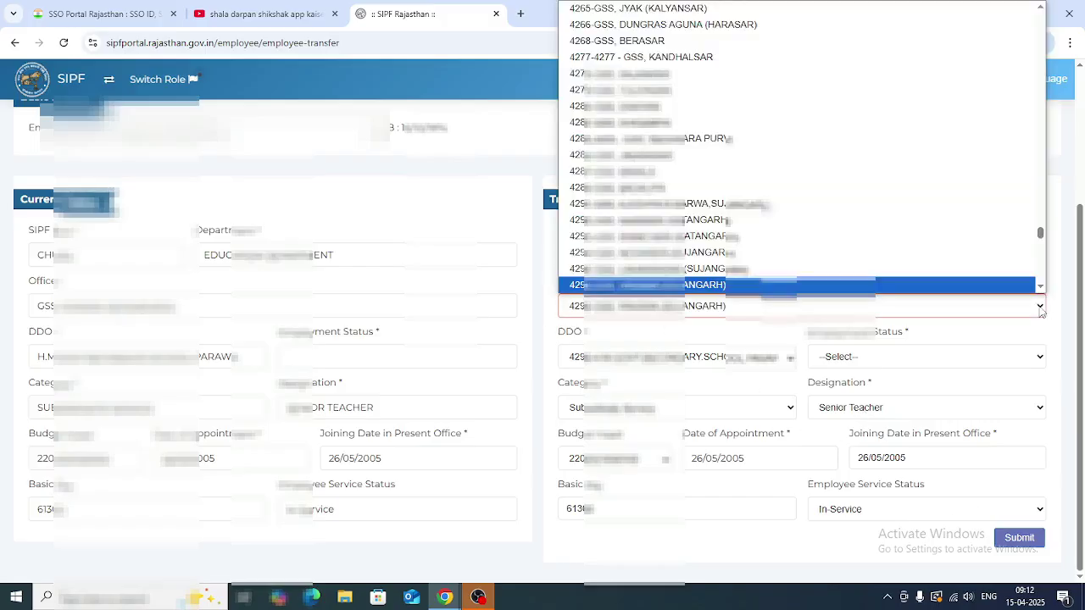
pyautogui.click(1041, 307)
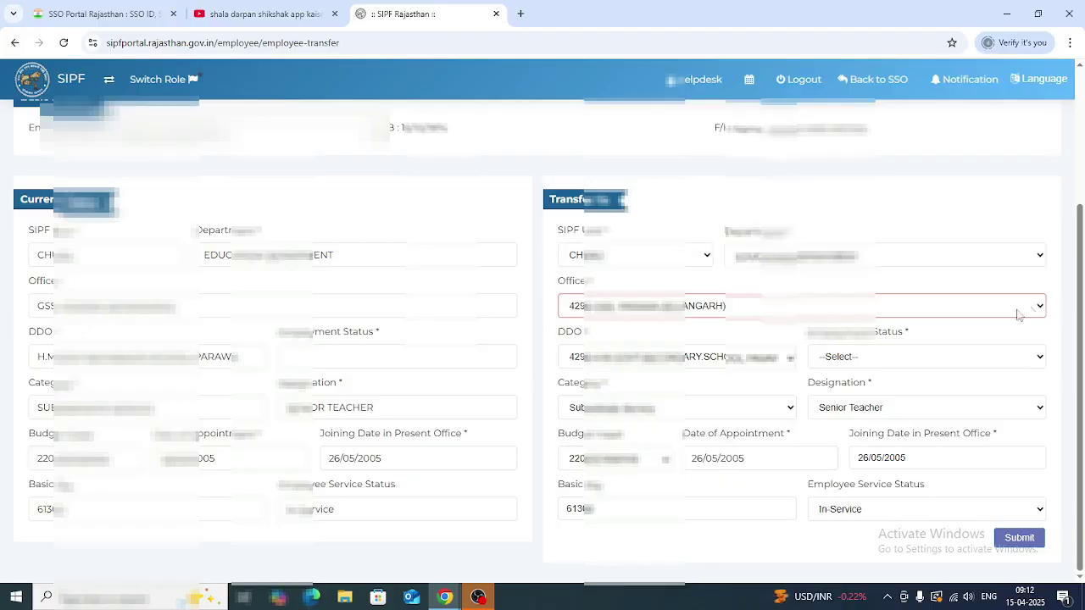
pyautogui.click(793, 361)
pyautogui.click(792, 360)
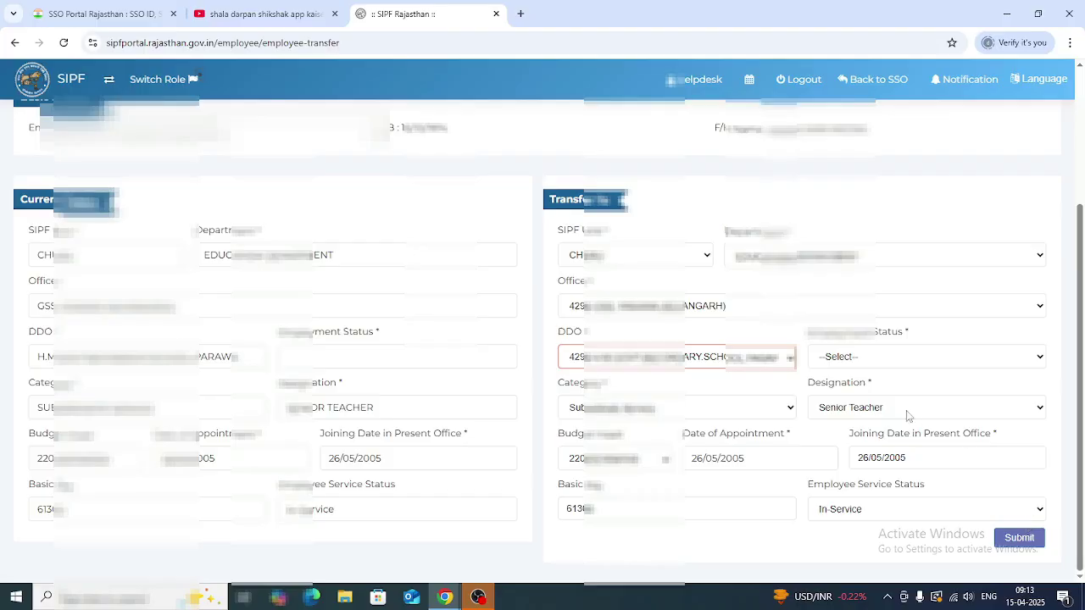
# Step: In the transfer section, set the employment status to PERMANENT and the category to State Service
pyautogui.click(911, 360)
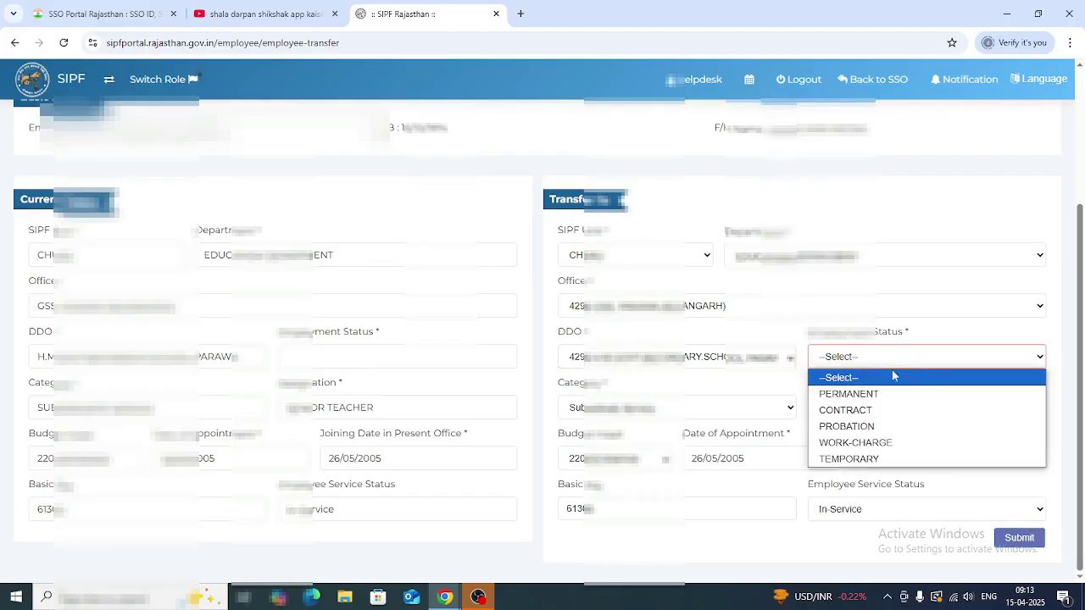
pyautogui.click(852, 395)
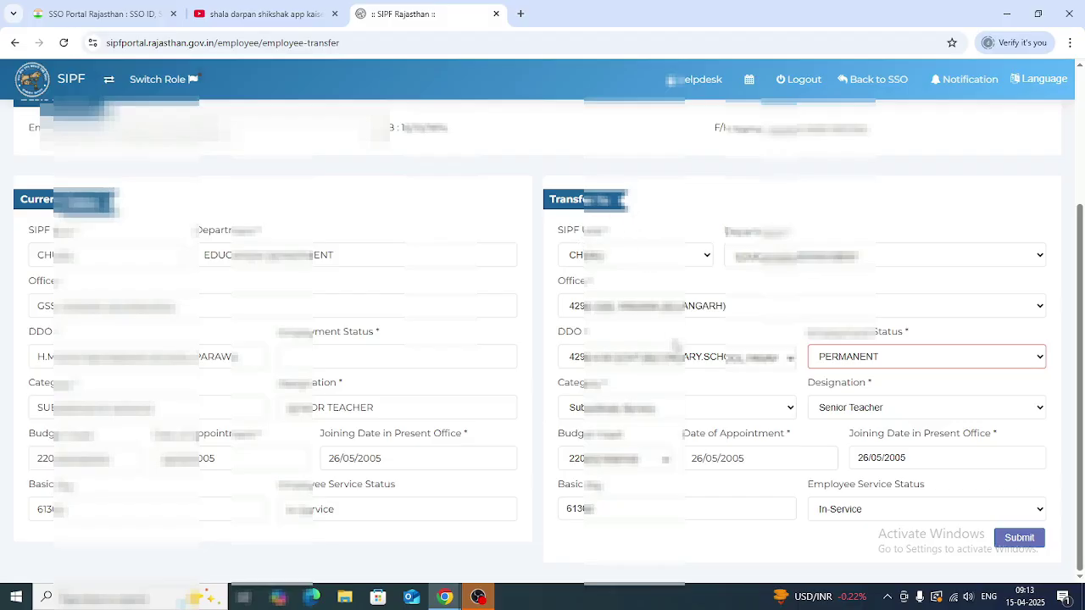
pyautogui.click(790, 407)
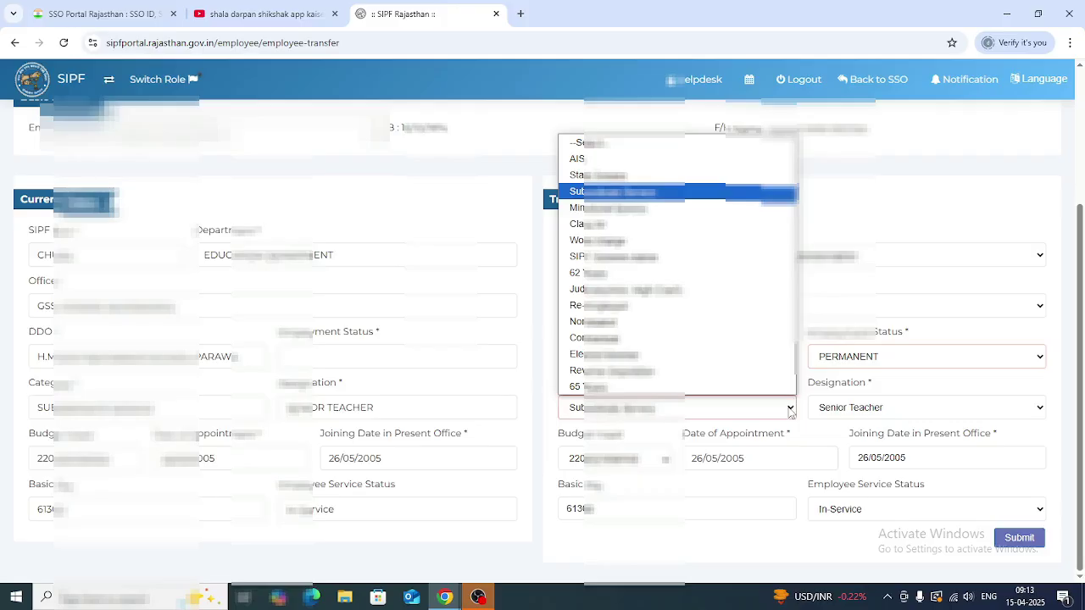
pyautogui.click(599, 176)
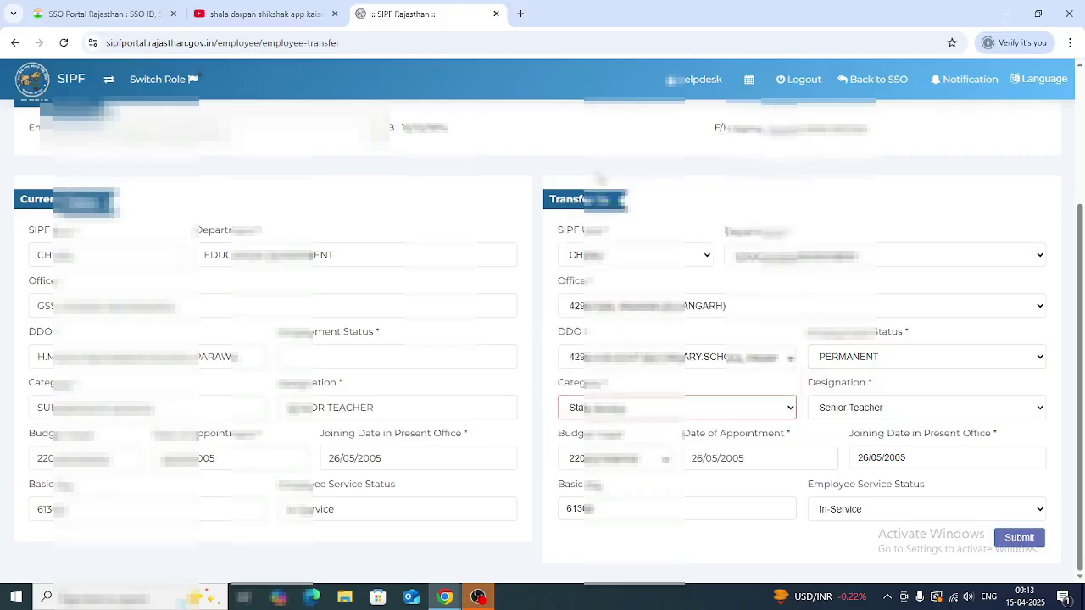
# Step: Look through the transfer section's designation options for a lecturer post
pyautogui.click(1038, 409)
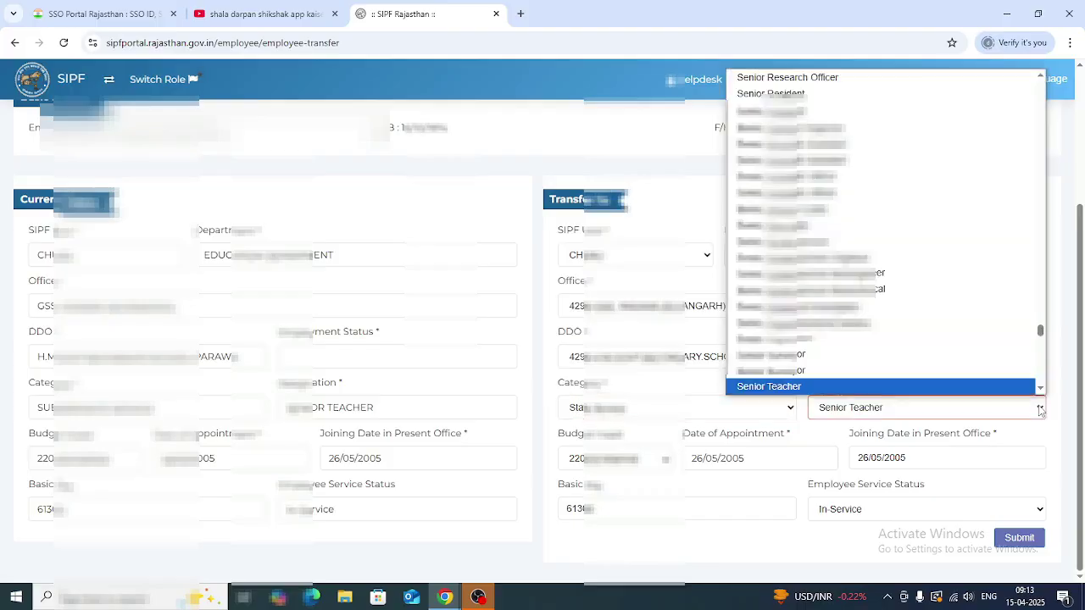
pyautogui.scroll(6, 911, 318)
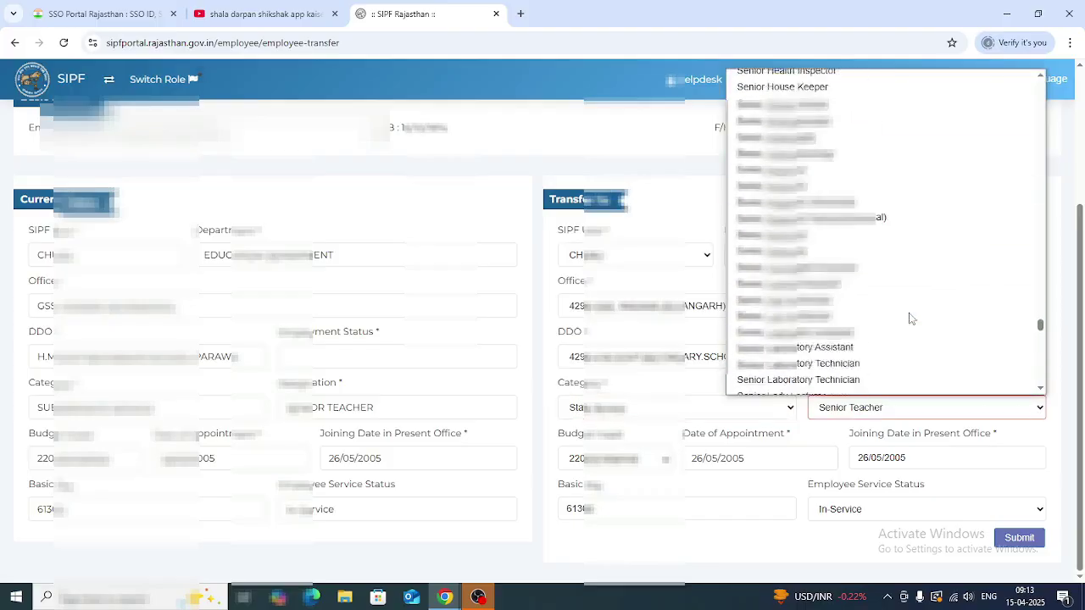
pyautogui.scroll(15, 911, 318)
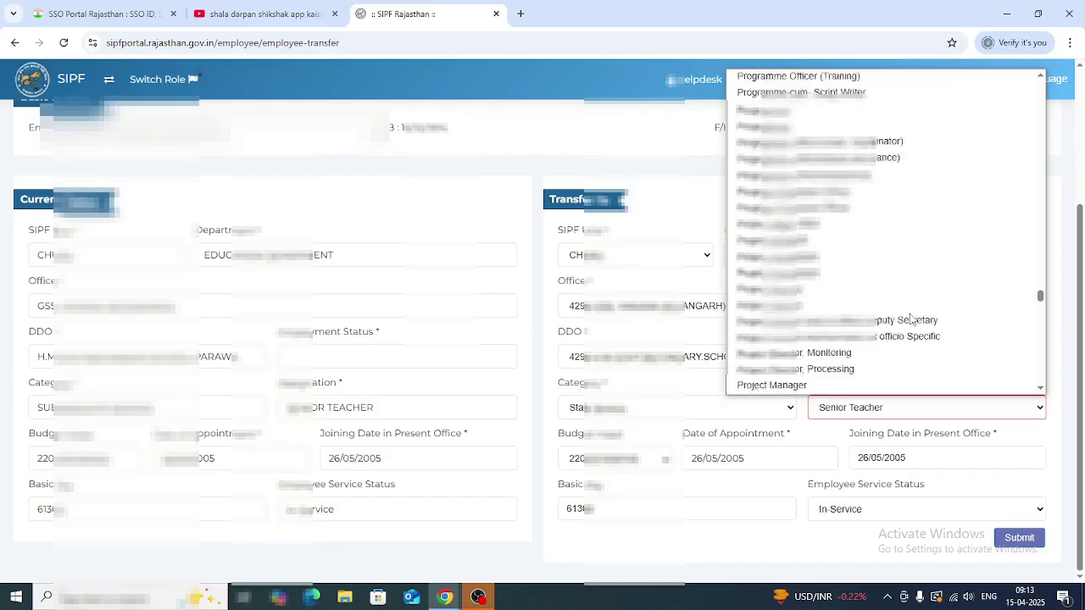
pyautogui.scroll(15, 911, 318)
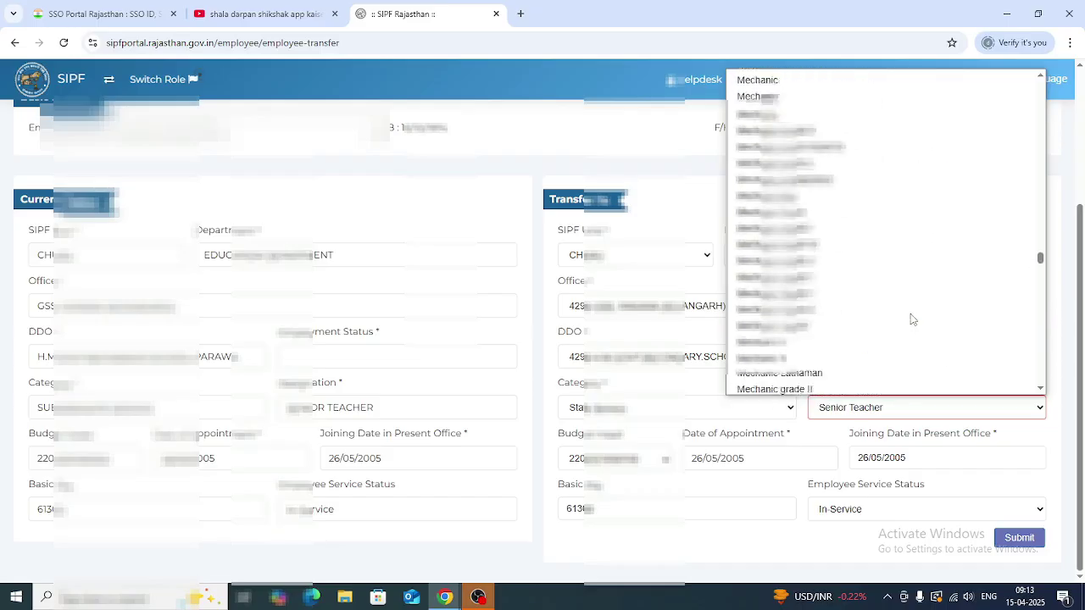
pyautogui.scroll(12, 911, 319)
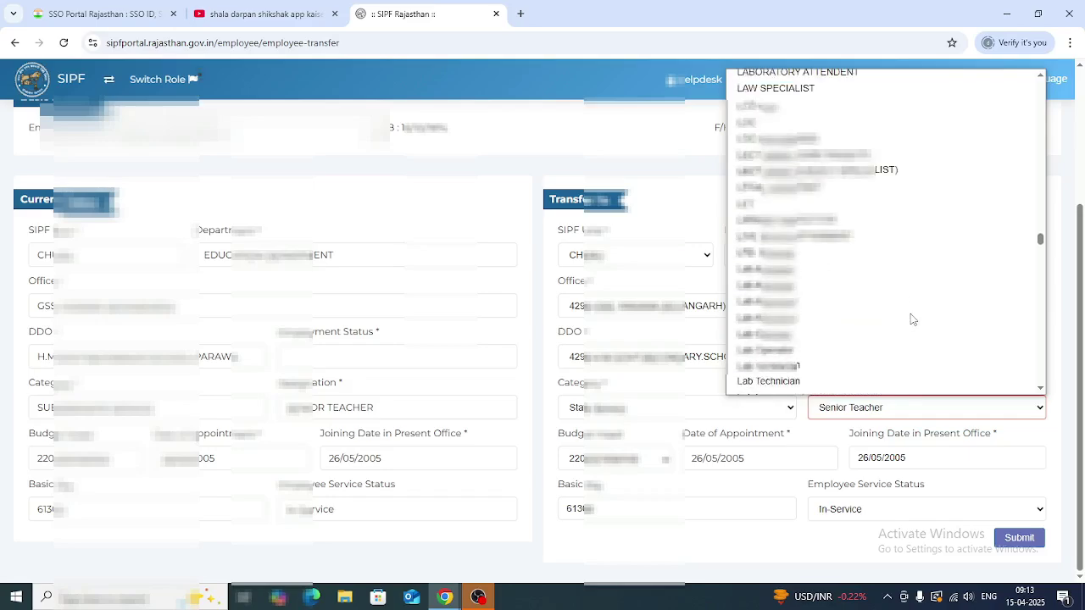
pyautogui.scroll(-5, 911, 318)
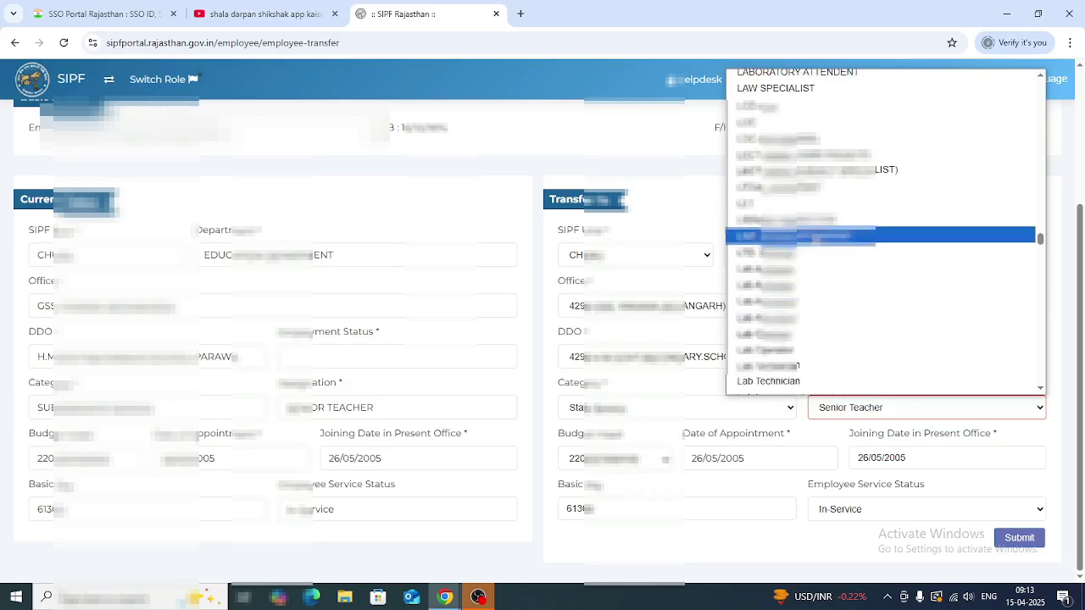
pyautogui.scroll(5, 826, 218)
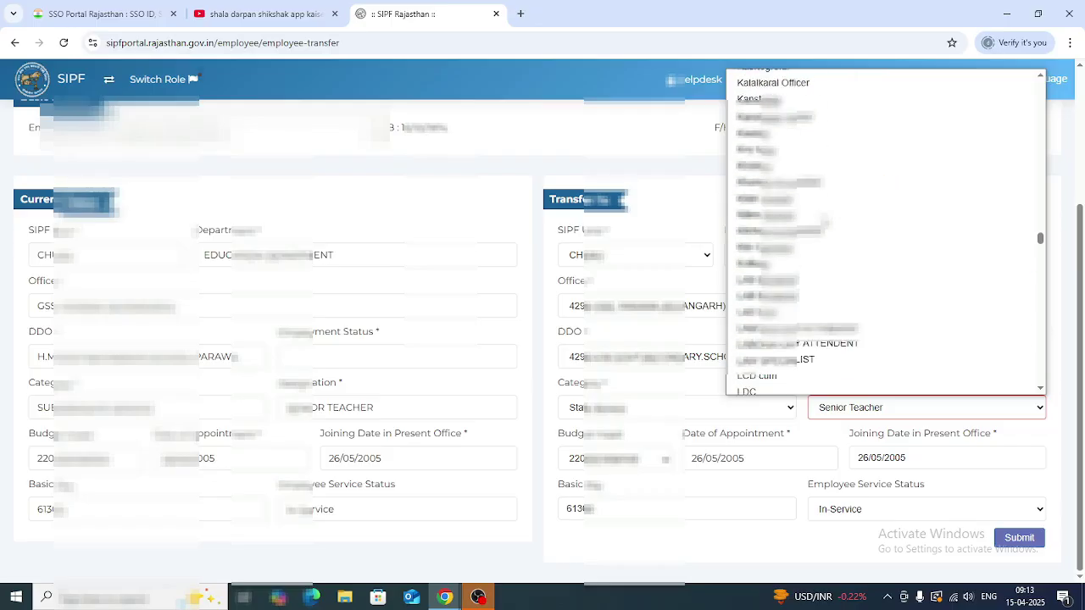
pyautogui.scroll(-3, 824, 222)
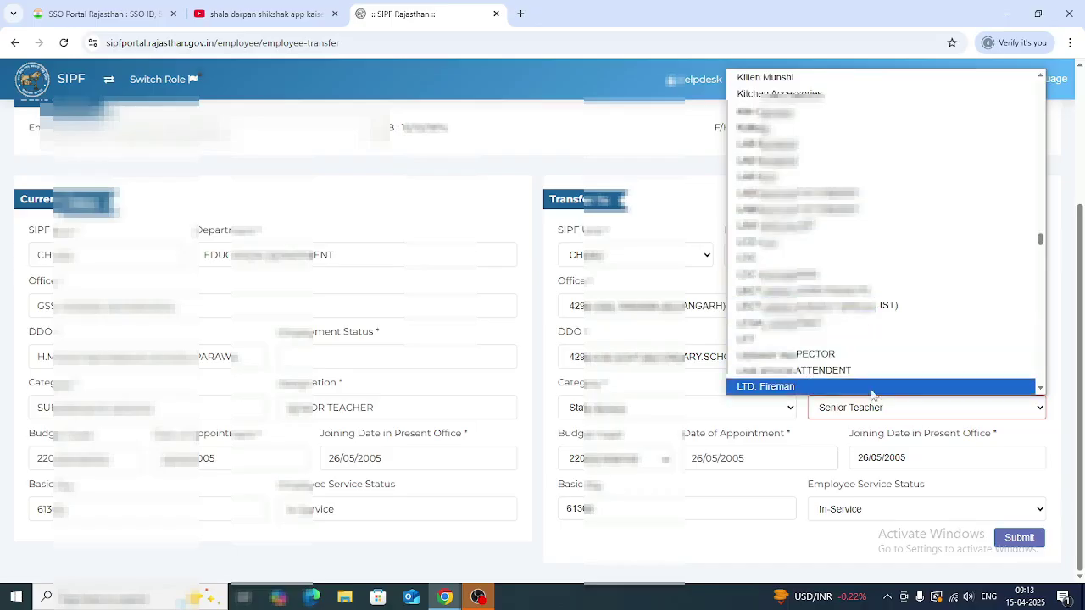
pyautogui.click(917, 414)
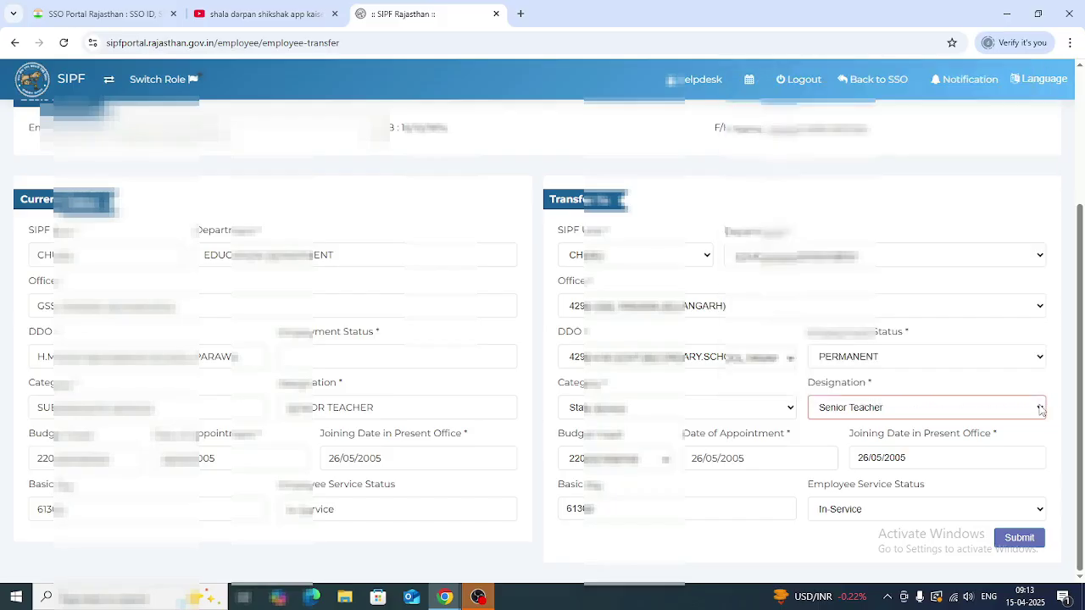
# Step: In the transfer section, set the designation to LECTURER( CORE FACULTY)
pyautogui.click(1041, 411)
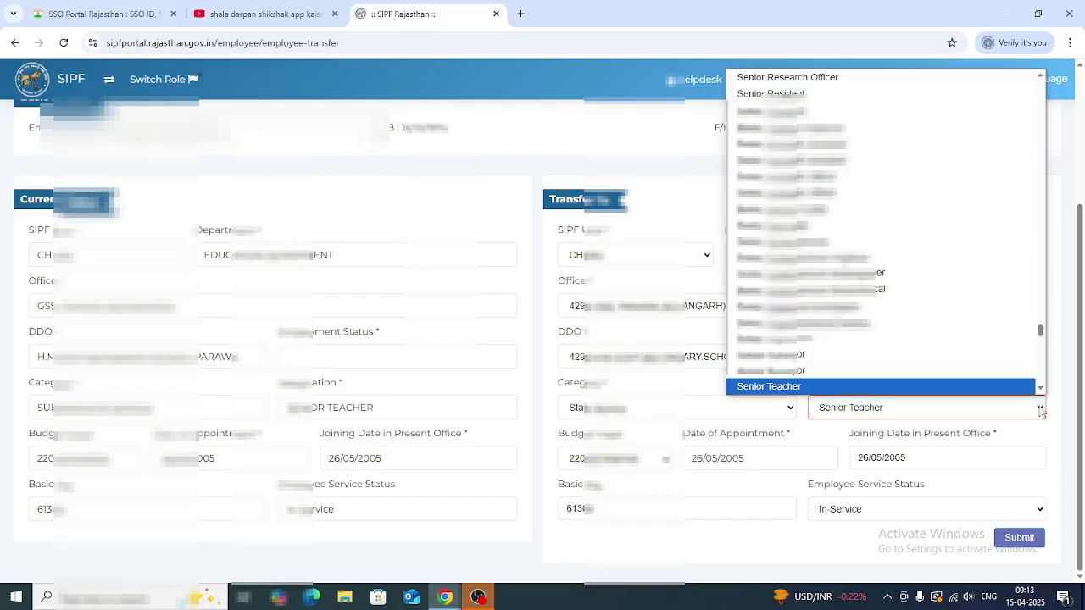
pyautogui.press('l')
pyautogui.press('e')
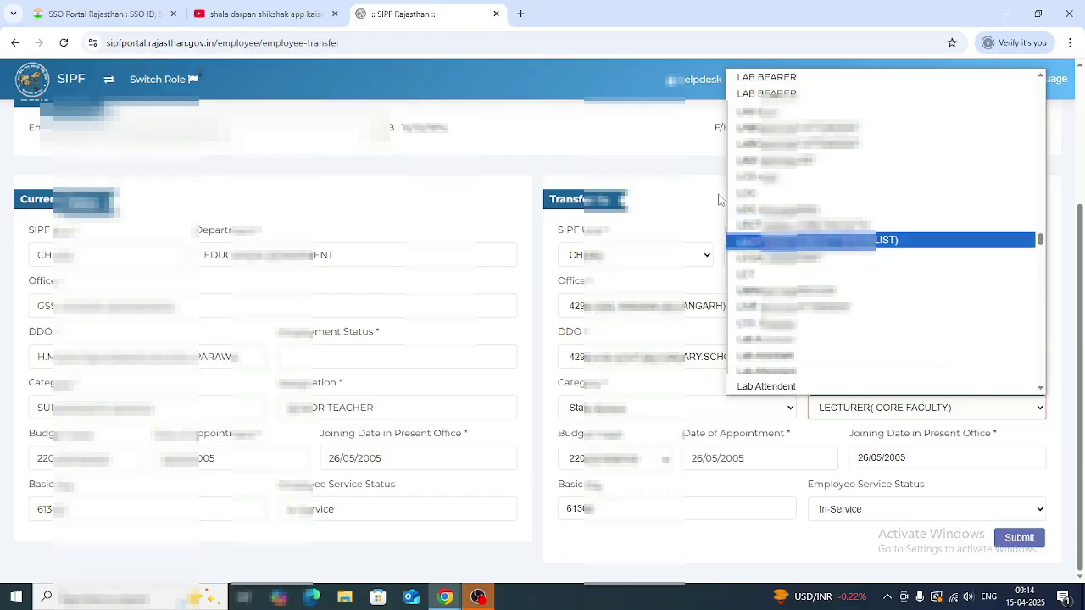
# Step: Review the remaining designation choices in the transfer section and close the list
pyautogui.scroll(2, 805, 208)
pyautogui.scroll(15, 848, 229)
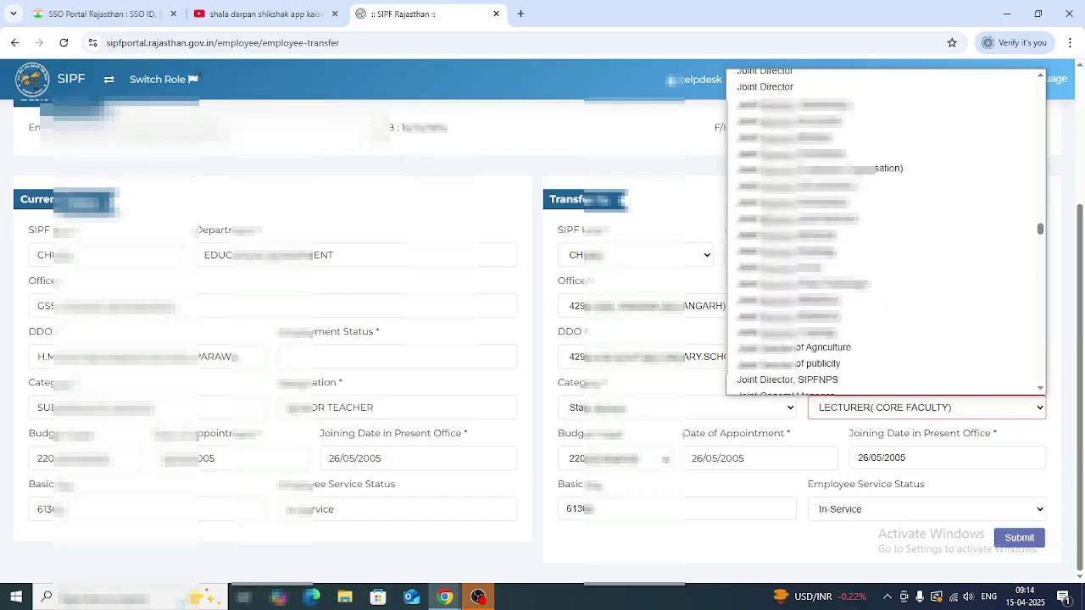
pyautogui.scroll(15, 886, 228)
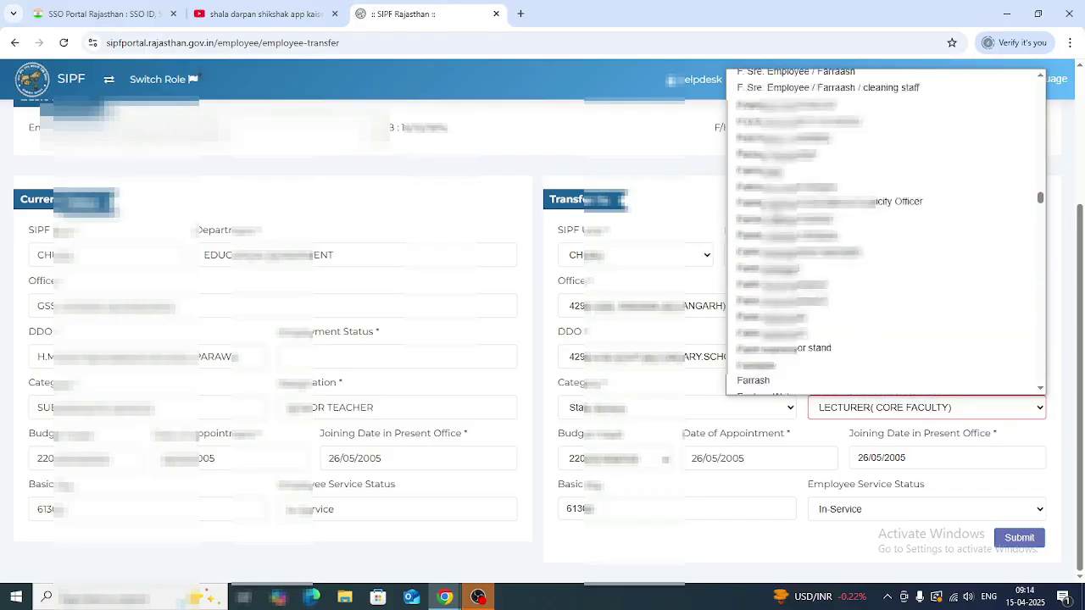
pyautogui.scroll(8, 885, 229)
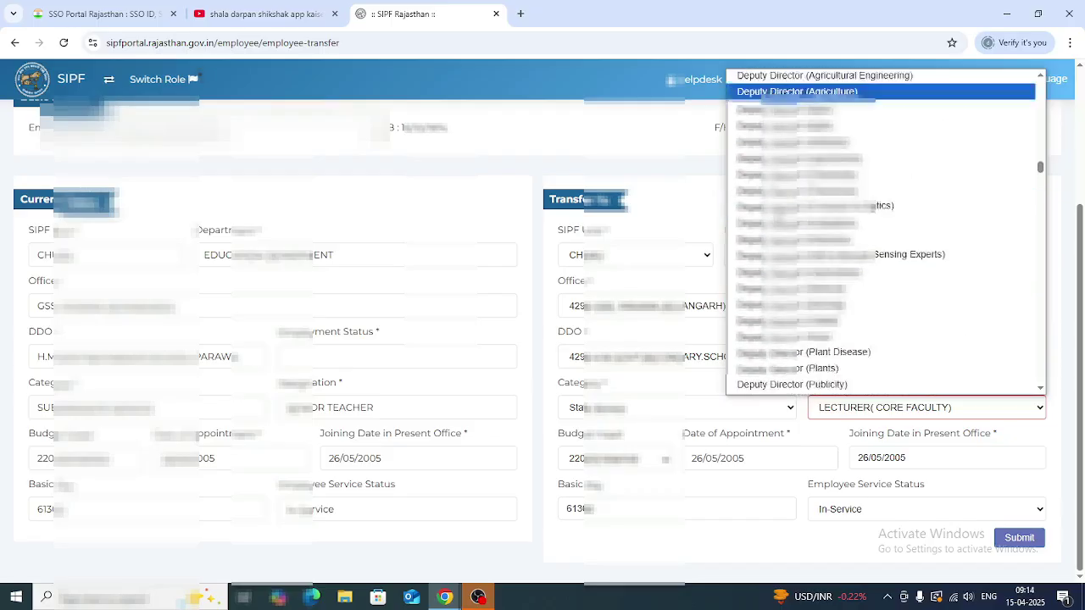
pyautogui.scroll(-10, 813, 254)
pyautogui.scroll(-10, 812, 339)
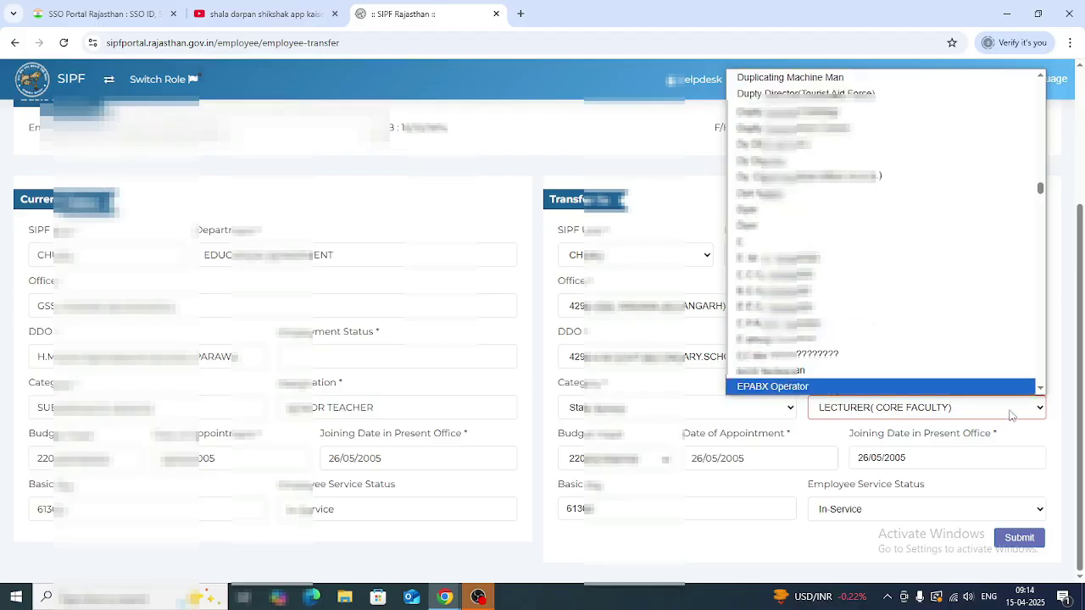
pyautogui.click(1042, 412)
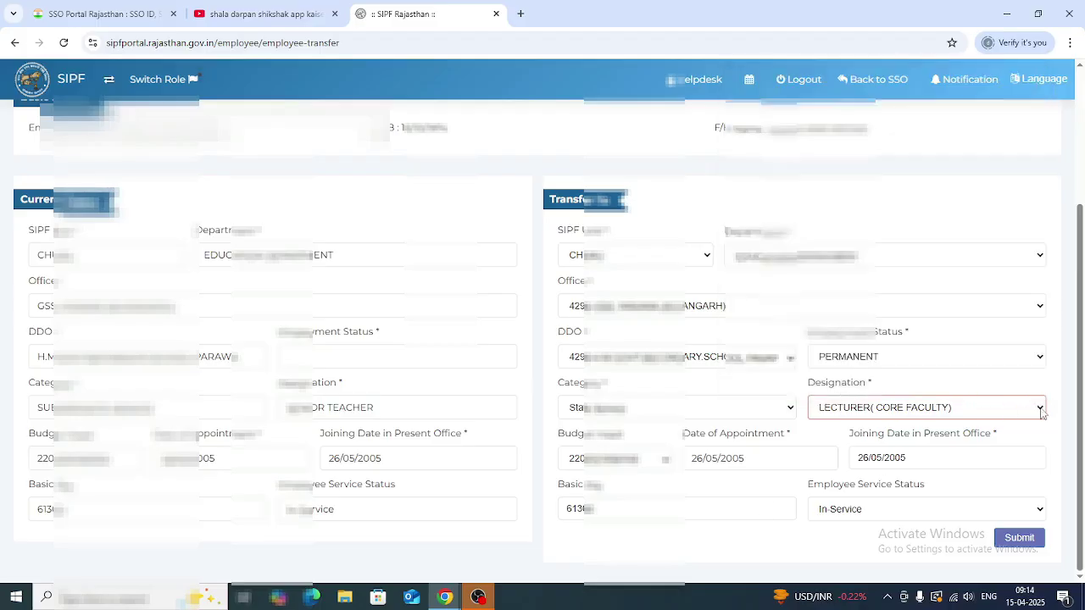
pyautogui.click(1040, 410)
pyautogui.click(1036, 409)
pyautogui.click(1037, 409)
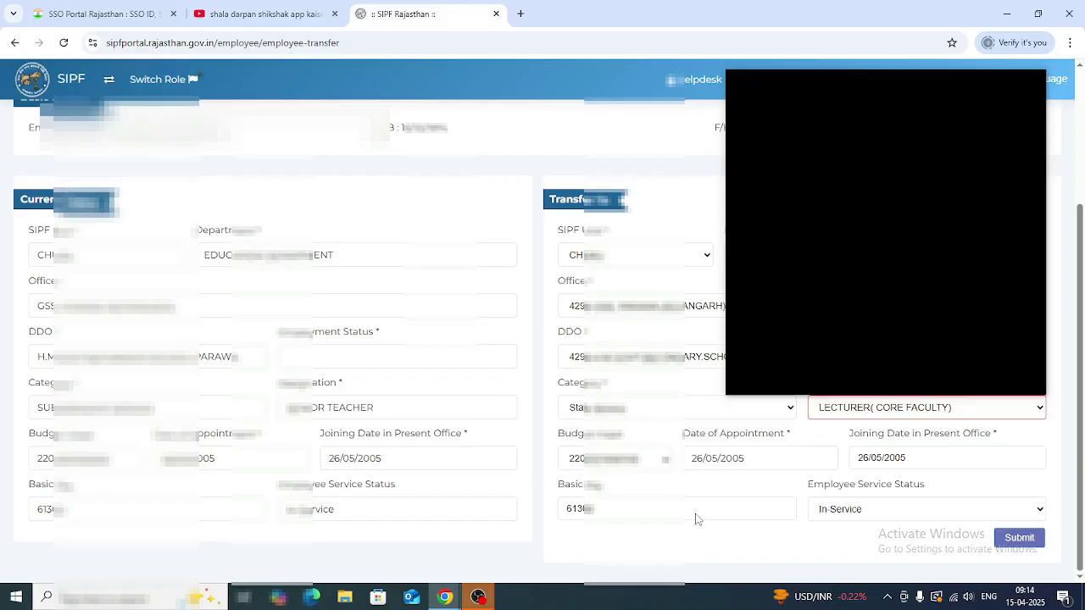
pyautogui.click(691, 573)
# Step: Try to submit the completed Employee Transfer form and return to the dashboard
pyautogui.click(1022, 541)
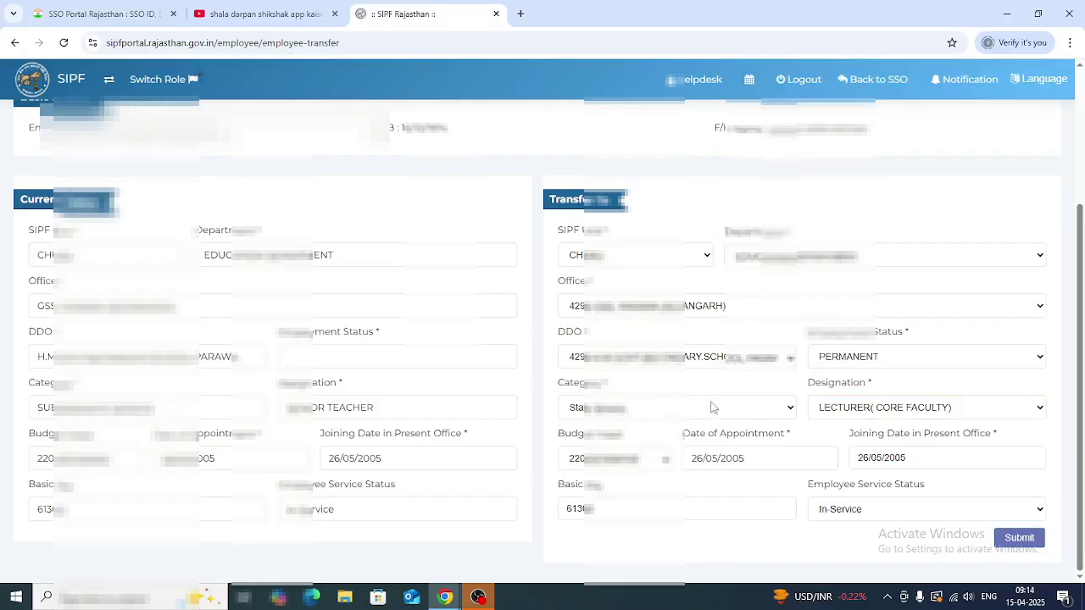
pyautogui.click(1017, 544)
pyautogui.scroll(3, 789, 98)
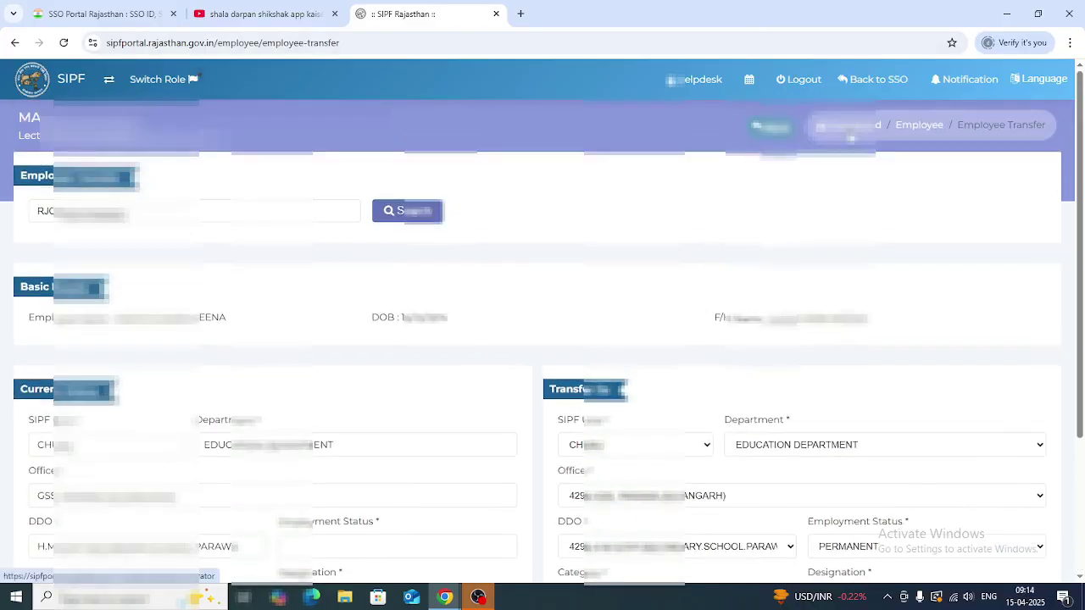
pyautogui.click(812, 128)
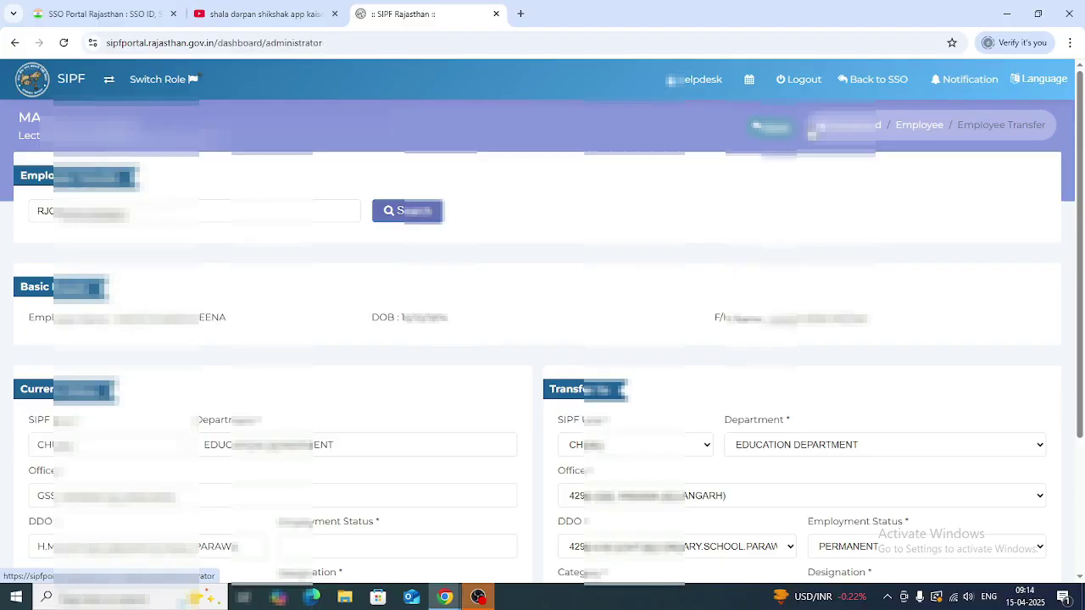